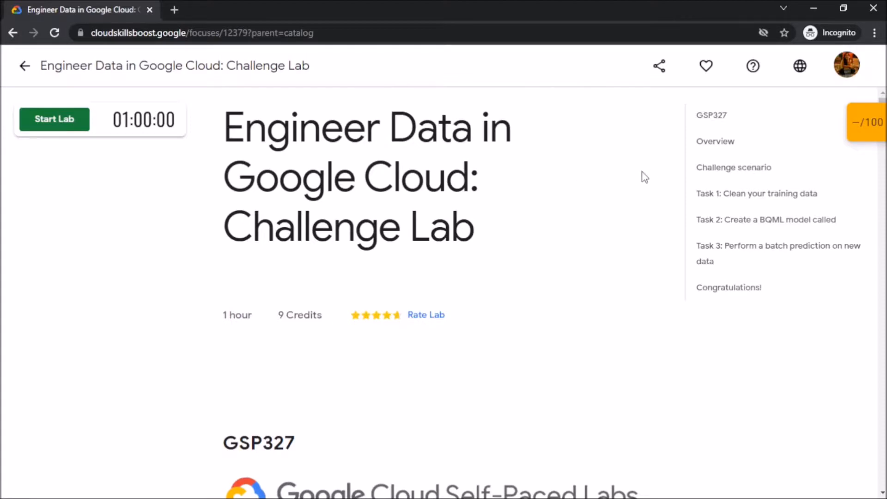
Read the challenge scenario and the opening Task 1 instructions, and start the lab
left_click(692, 169)
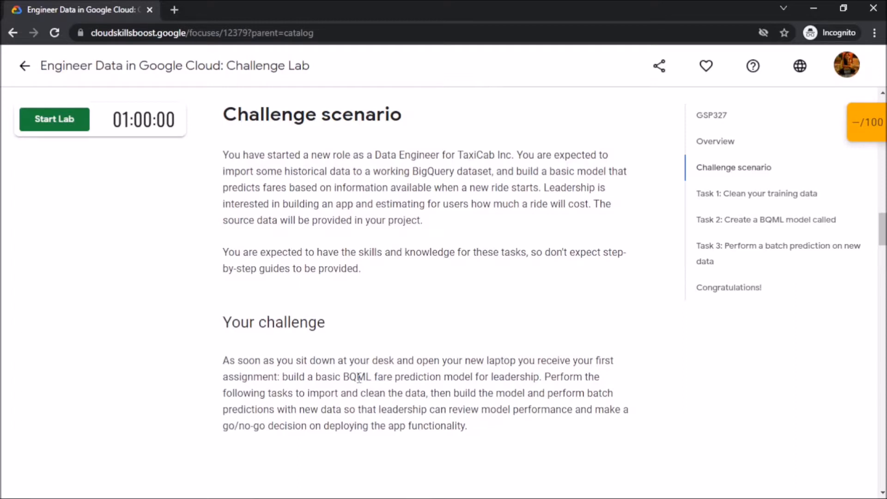
scroll(359, 378, "down", 6)
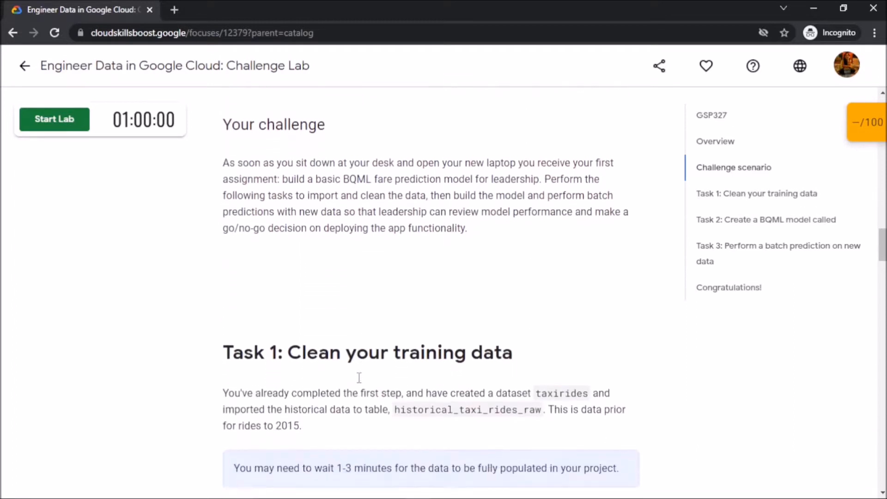
scroll(359, 378, "down", 2)
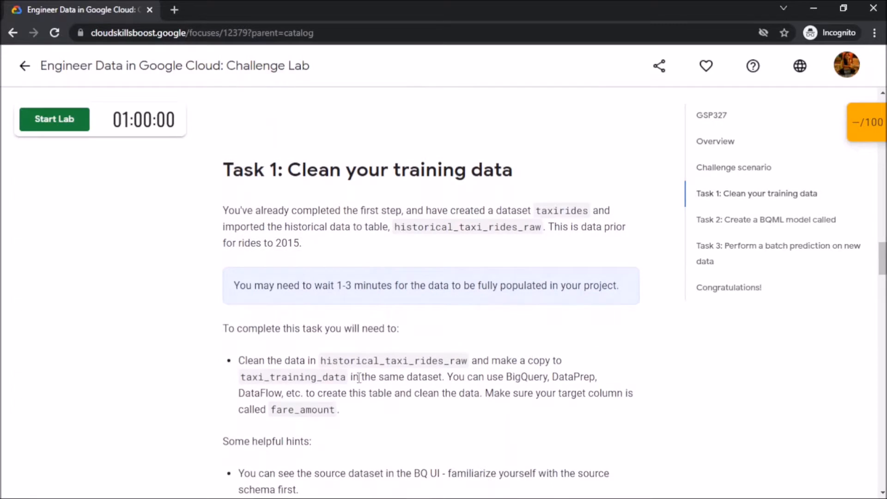
scroll(359, 378, "down", 1)
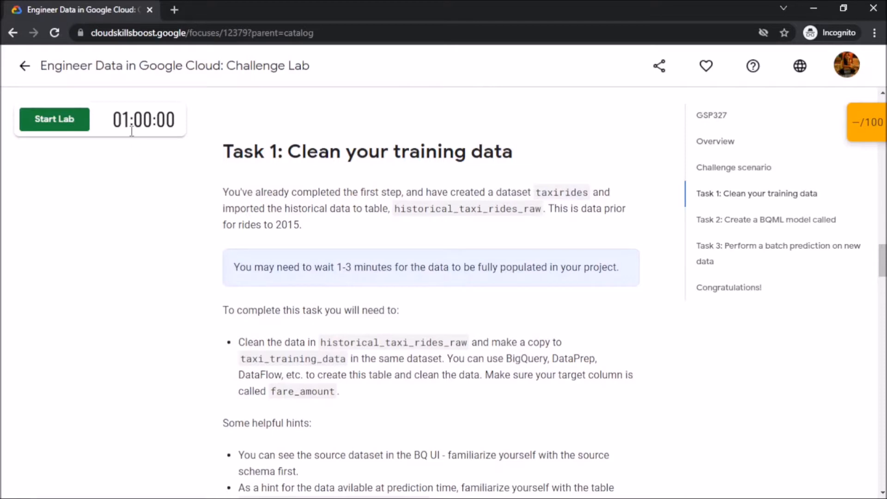
left_click(82, 130)
left_click(351, 323)
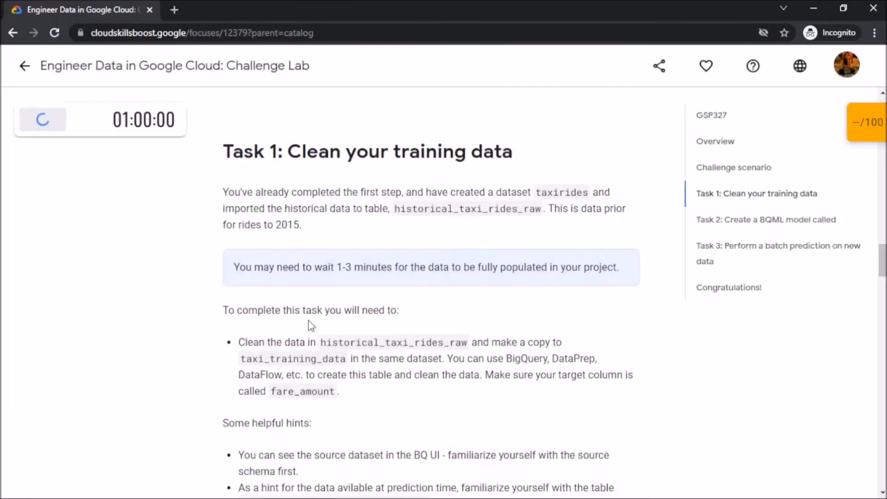
Open the Google Console and sign in to the lab's student account with its temporary password, accepting the new account
left_click(88, 211)
left_click(84, 9)
left_click(165, 313)
left_click(183, 9)
key("Return")
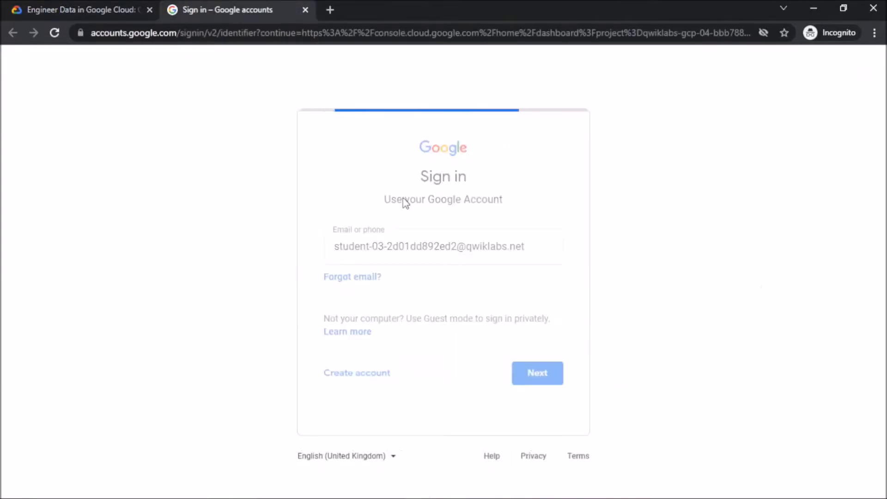
key("ctrl+v")
left_click(421, 398)
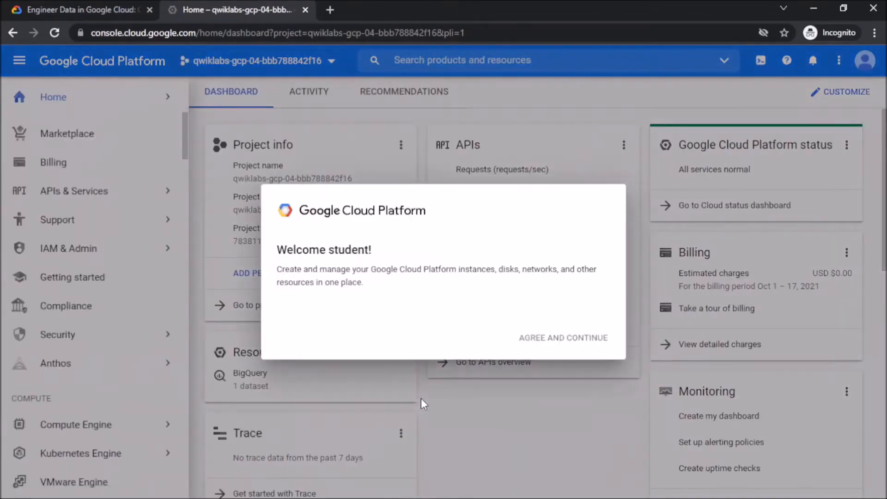
Agree to the Google Cloud Platform Terms of Service and return to the lab instructions
left_click(282, 329)
left_click(546, 403)
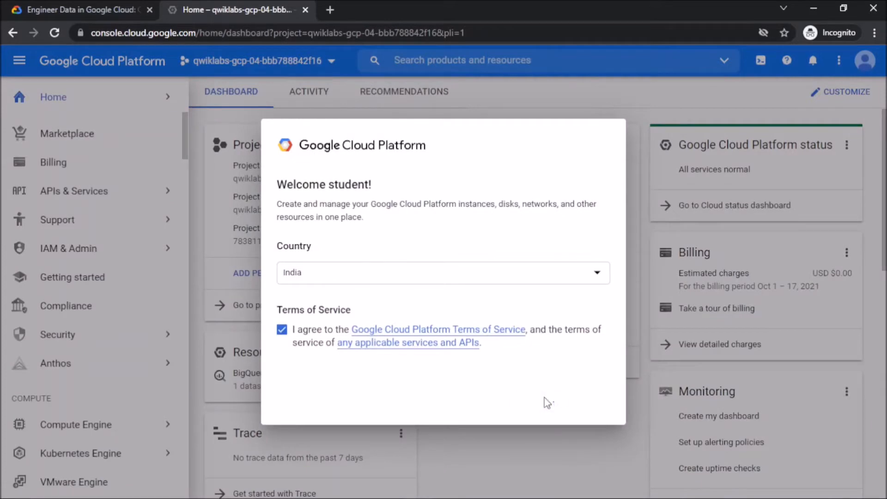
key("ctrl+Tab")
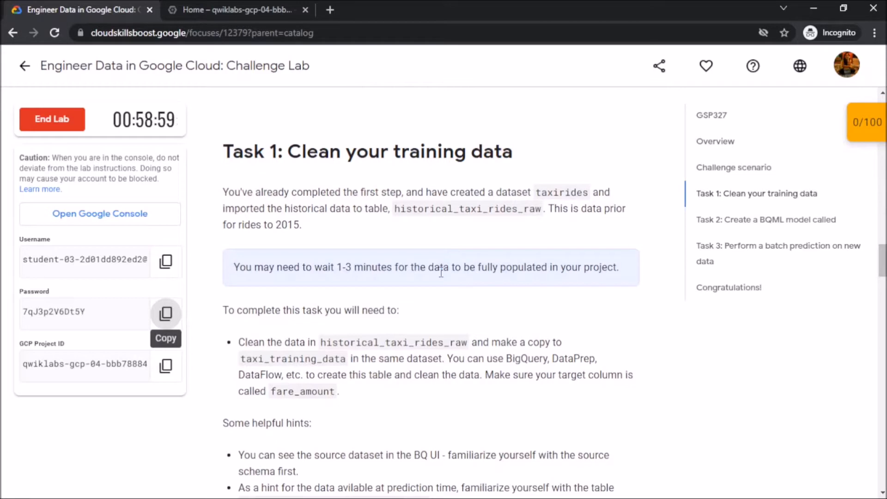
Open BigQuery in the lab project's Cloud console and dismiss its welcome message
left_click(236, 10)
scroll(116, 376, "down", 20)
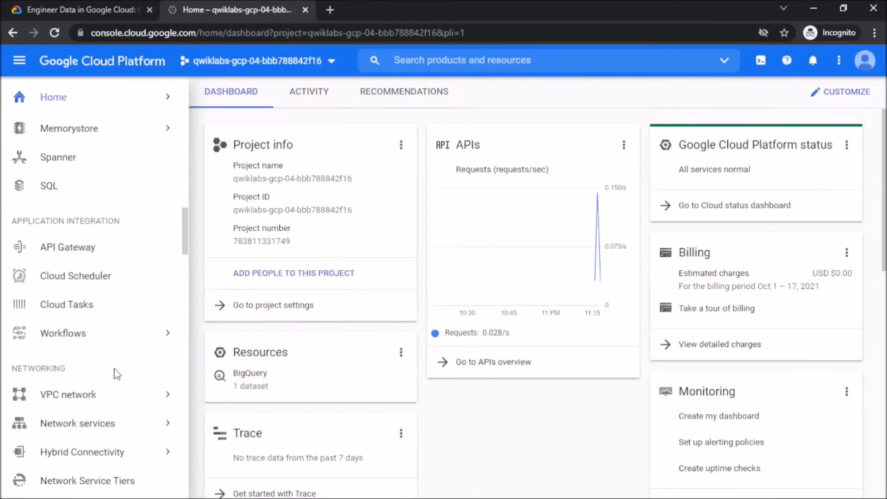
scroll(114, 369, "down", 6)
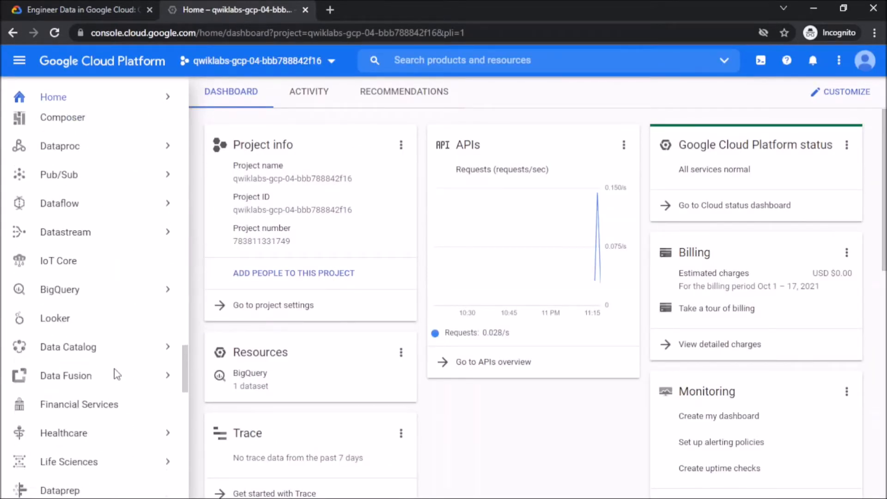
left_click(80, 288)
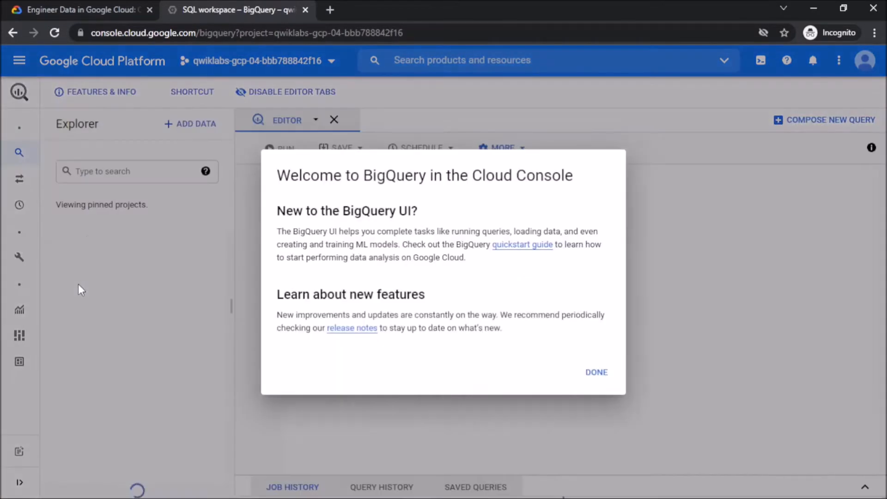
left_click(596, 373)
Expand the taxirides dataset and preview the rows of the historical_taxi_rides_raw table
left_click(146, 250)
left_click(69, 255)
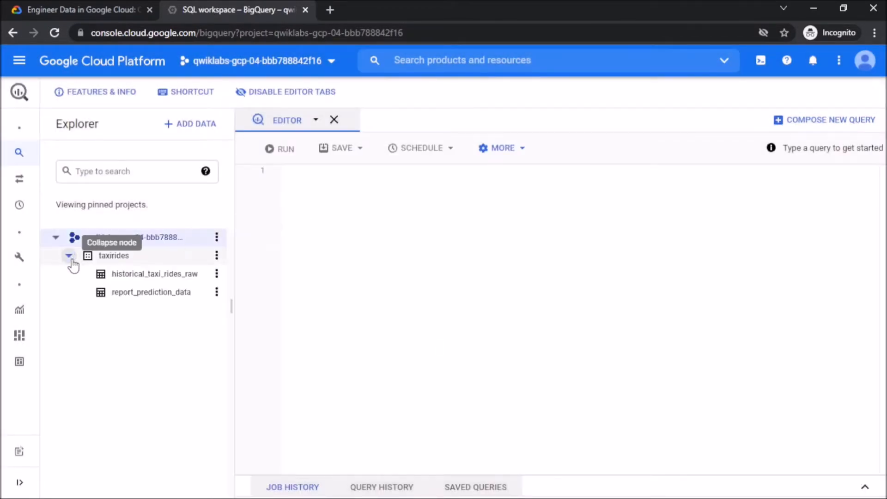
left_click(134, 277)
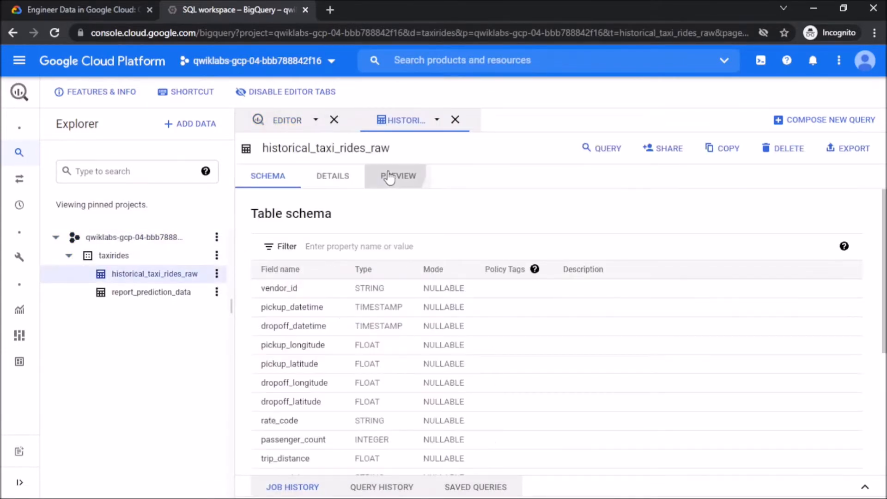
left_click(389, 176)
scroll(410, 245, "down", 20)
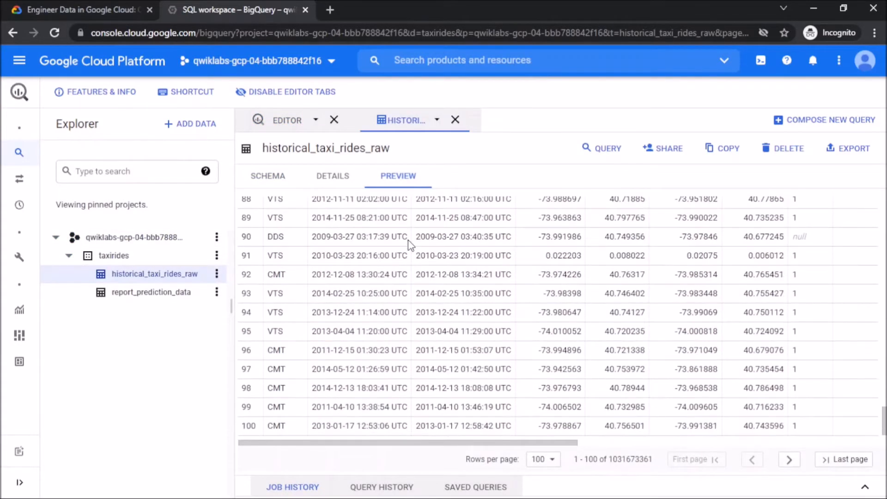
scroll(410, 244, "up", 20)
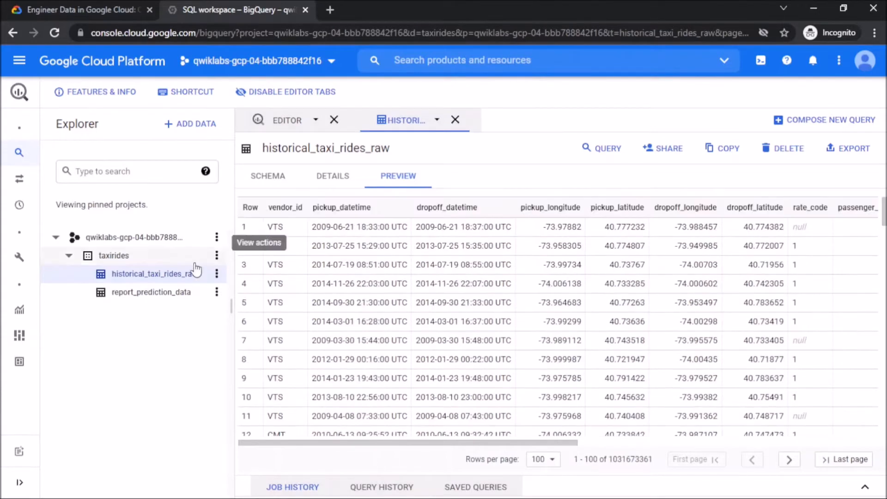
Preview the rows of the report_prediction_data table
left_click(165, 296)
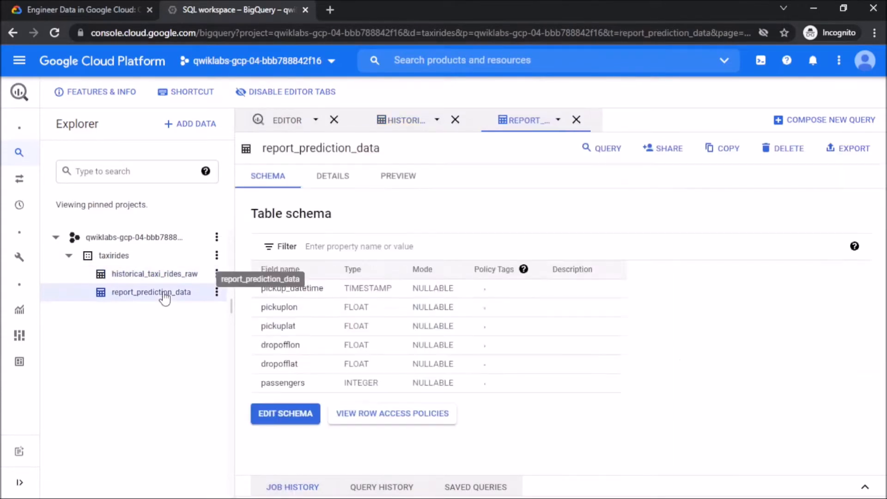
left_click(408, 176)
scroll(468, 323, "down", 20)
scroll(468, 324, "up", 20)
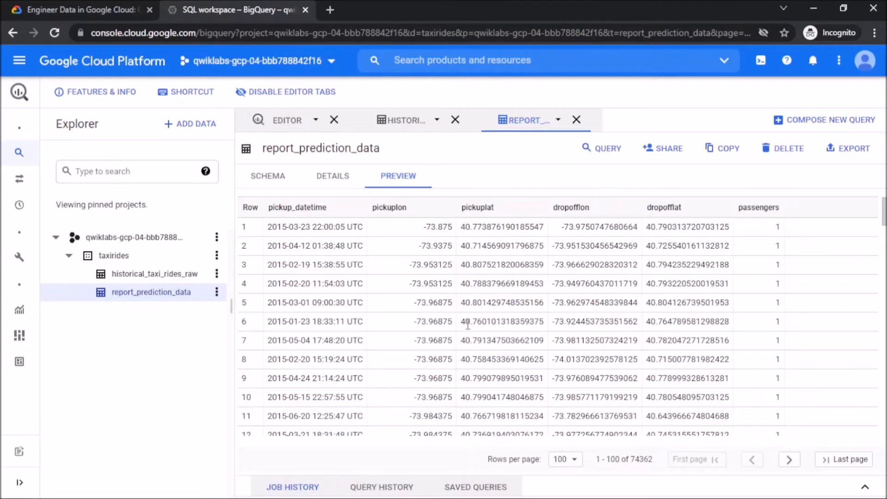
Examine the last page of the historical_taxi_rides_raw preview and return to its first page
left_click(157, 275)
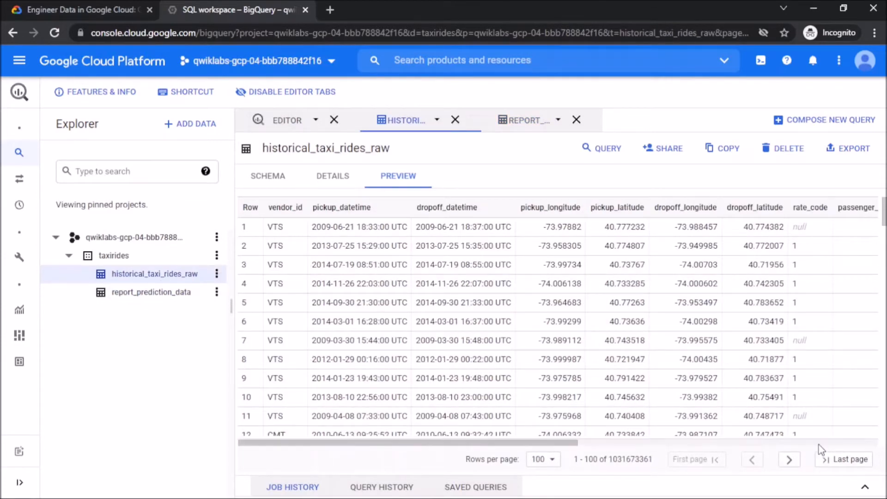
left_click(842, 460)
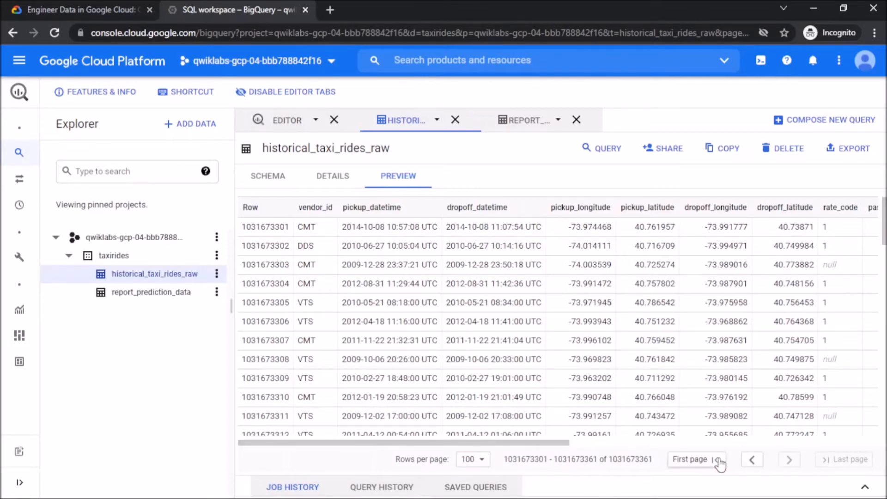
left_click(711, 460)
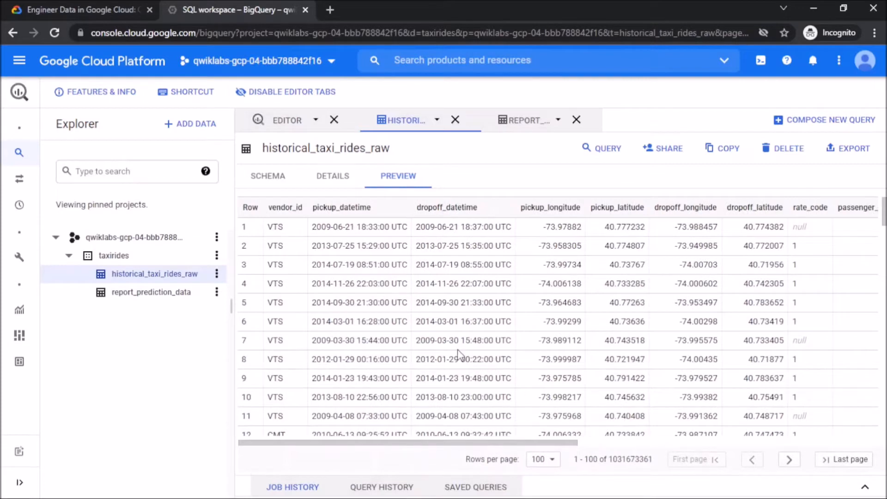
Read Task 1's requirements, hints and data cleaning tasks in the lab instructions
left_click(79, 6)
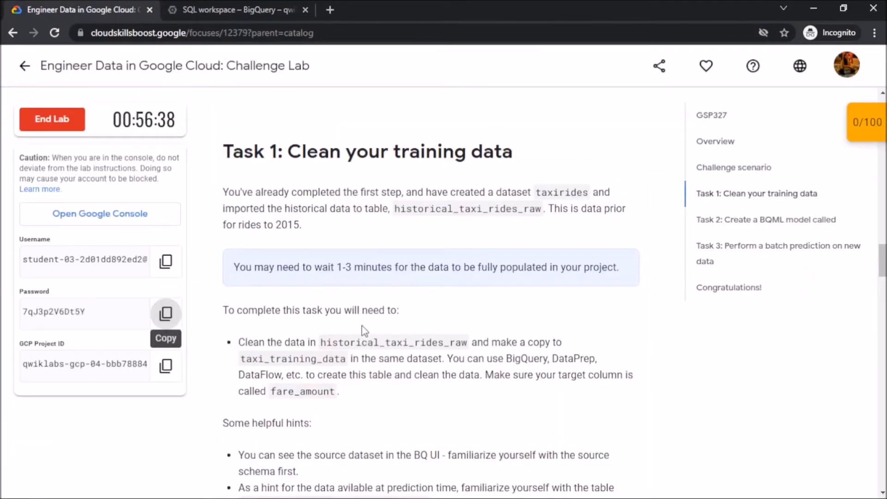
scroll(362, 326, "down", 2)
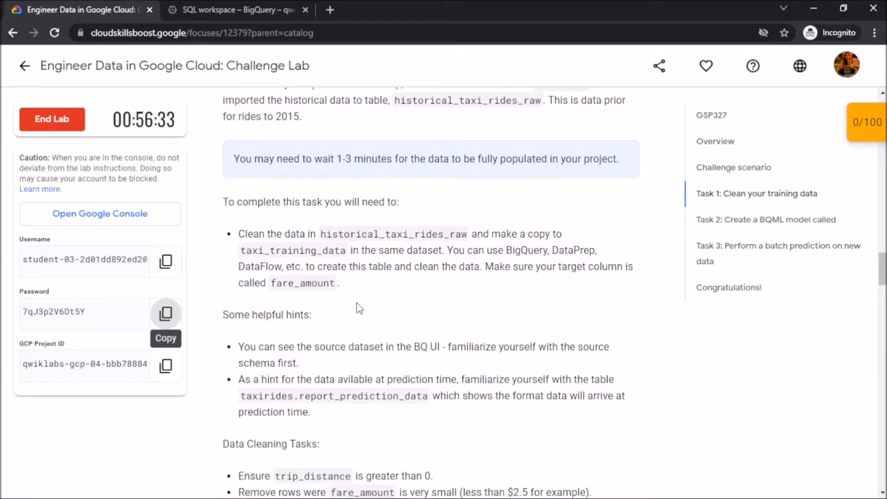
scroll(356, 296, "down", 3)
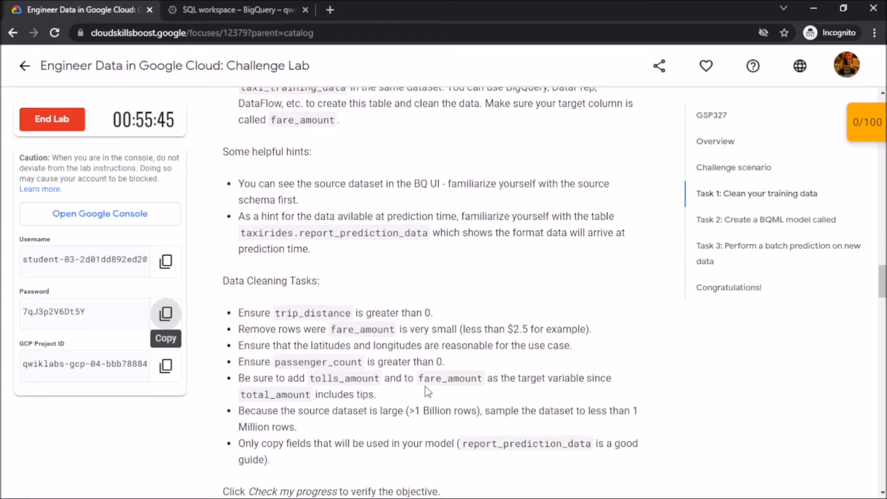
Start a BigQuery query with SELECT pickup_datetime, pickup_longitude AS pickup_lon, and pickup_latitude AS pickup_lat
left_click(231, 9)
type("SELECT")
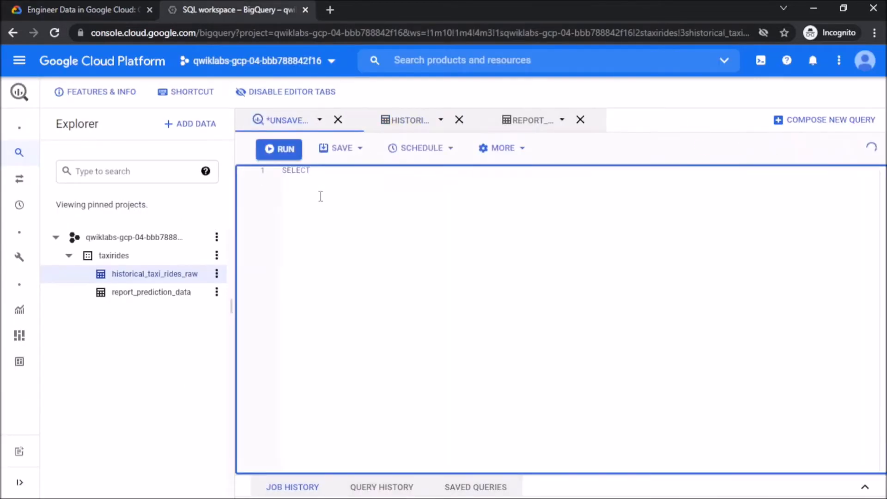
key("Return")
type("pickup_datetime,")
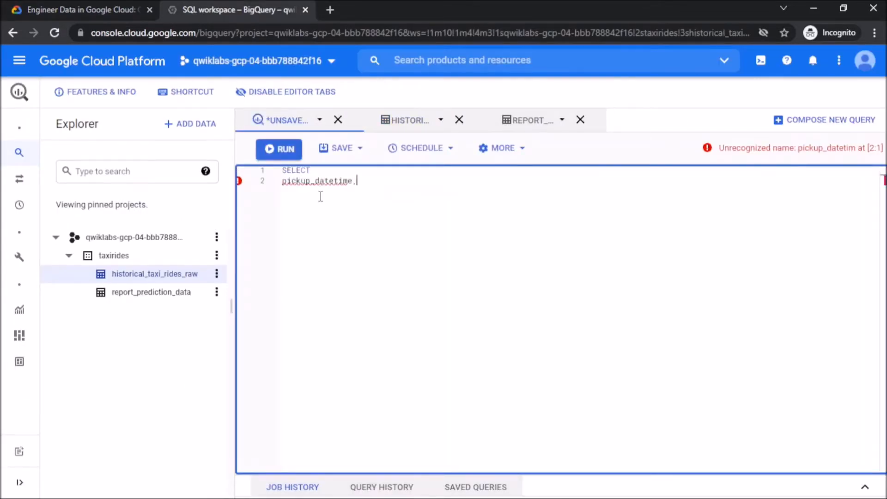
key("Return")
type("pickup_long")
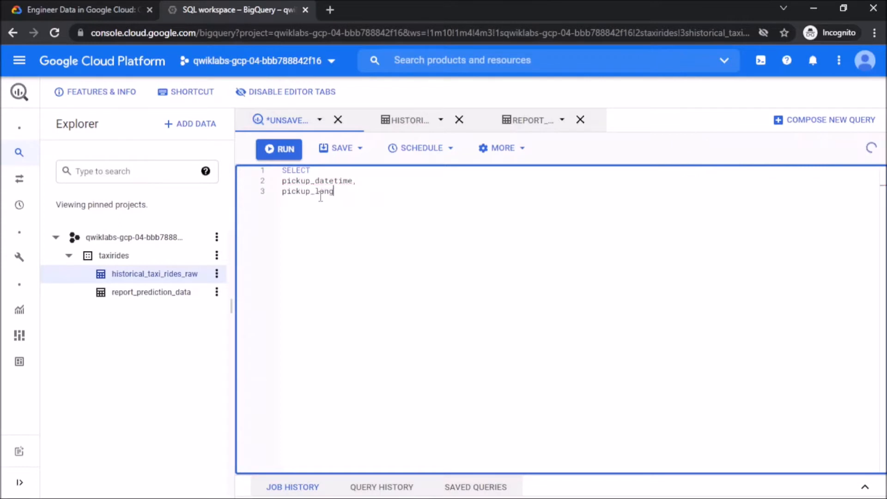
type("itude AS pickup_lon,")
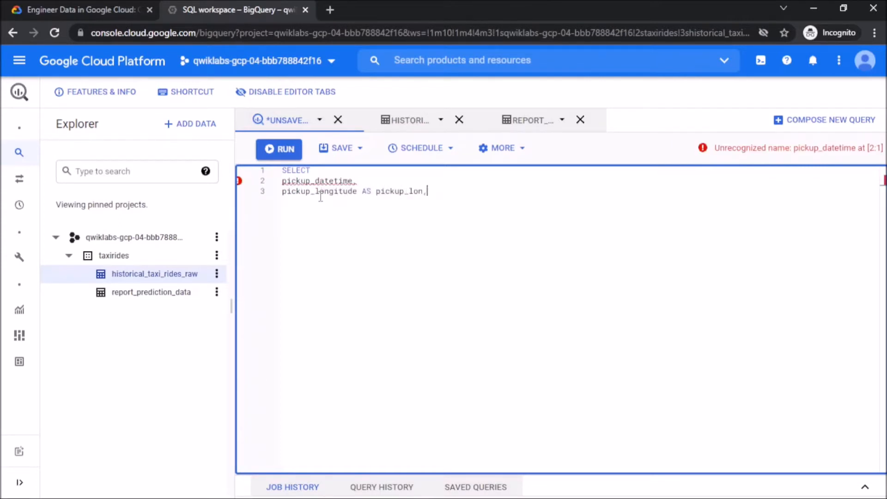
key("Return")
type("pickup_latitude ")
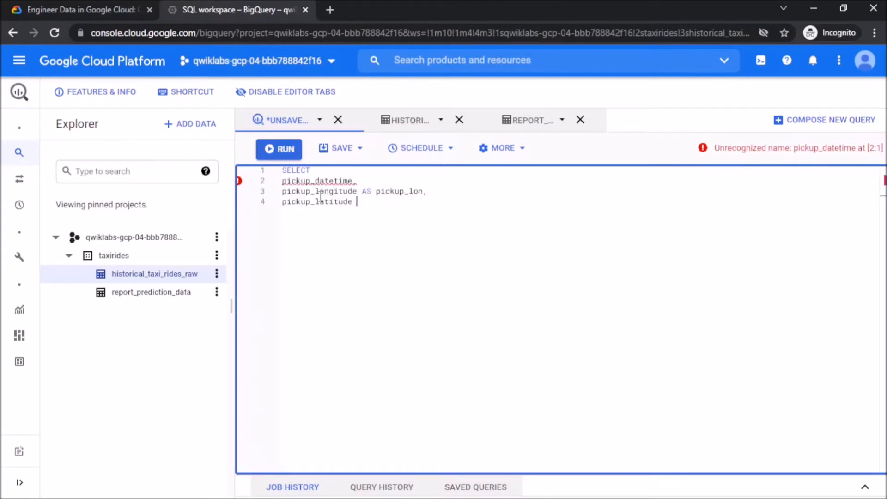
type("AS pickup_lat,")
key("Return")
Add dropoff_longitude AS dropofflon and fropoff_latitude AS dropoff_lat to the query's selected columns
mouse_move(3, 125)
type("dropoff_longitude")
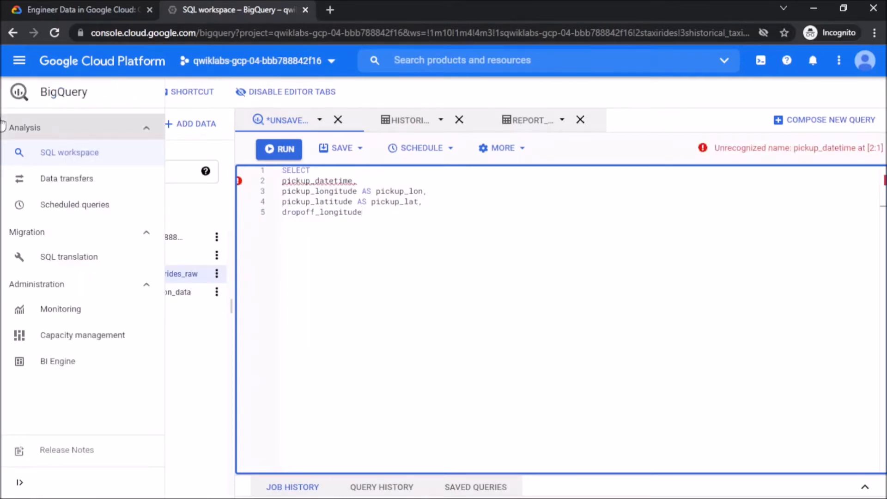
type(" AS dropofflon,")
key("Return")
type("fropoff_la")
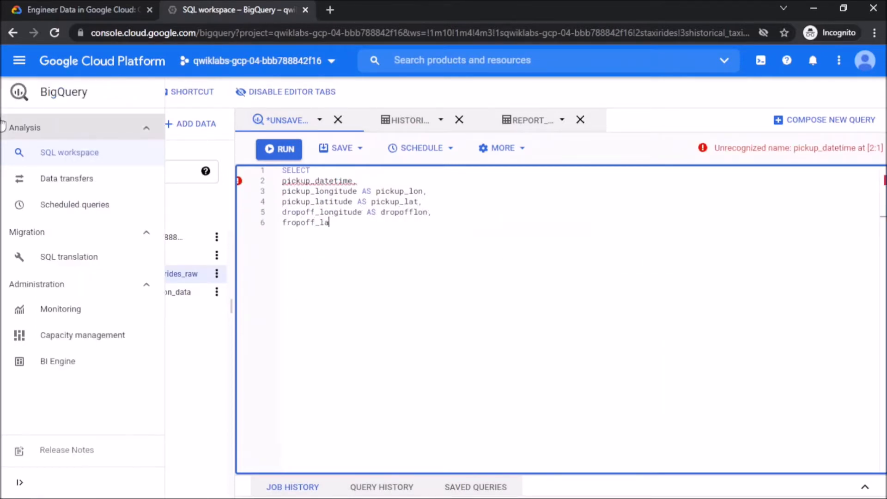
type("titude AS dropoff_lat,")
key("Return")
Add passenger_count AS passengers and (tolls_amount + fare_amount) AS fare_amount to the selected columns
type("passenger_count AS passengers,")
key("Return")
type("(tolls_amount + fare_amount) AS fare_amount")
key("Return")
Add a FROM clause reading `qwiklabs-gcp-04-bbb788842f16.taxirides.historical_taxi_rides_raw`
type("FROM")
key("Return")
type("`")
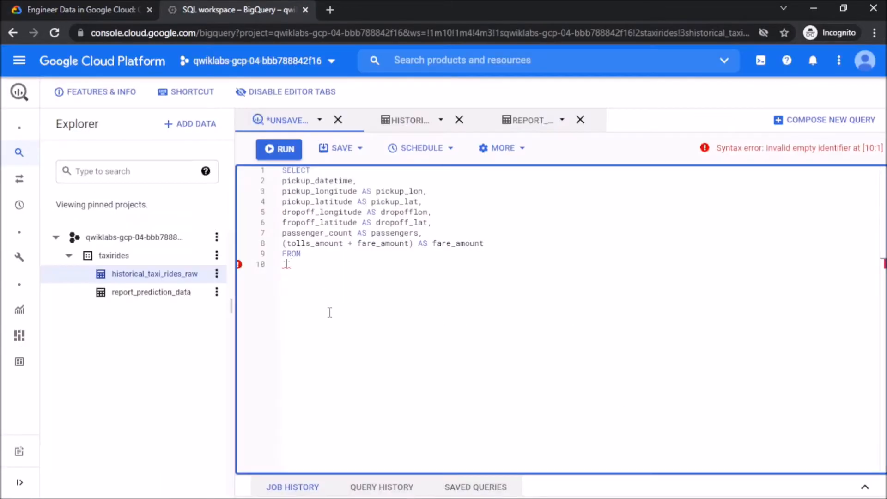
type("qwiklabs-gcp-04-bbb788842f16")
type(".taxi")
key("Tab")
type(".h")
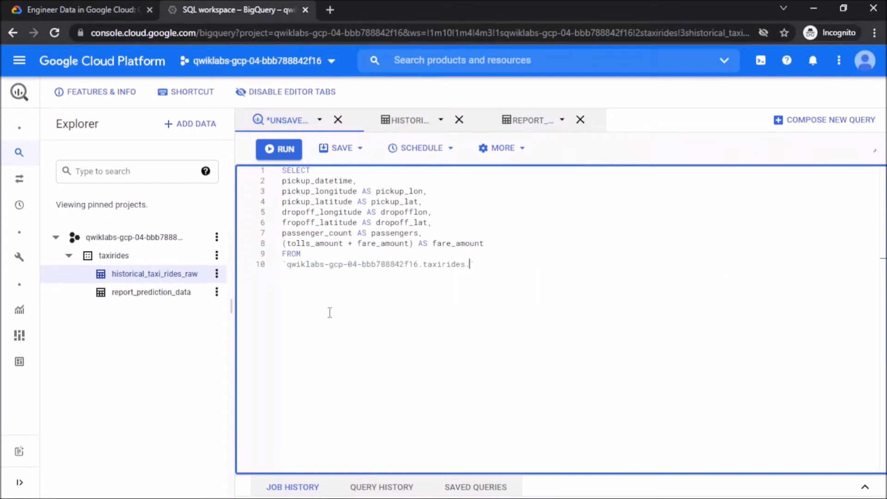
key("Tab")
key("Return")
Add a WHERE clause requiring trip_distance>0 AND fare_amount>=2.5
type("WHERE")
key("Return")
type("trip_distance>0")
key("Return")
type("AND fare_amount>=2.5")
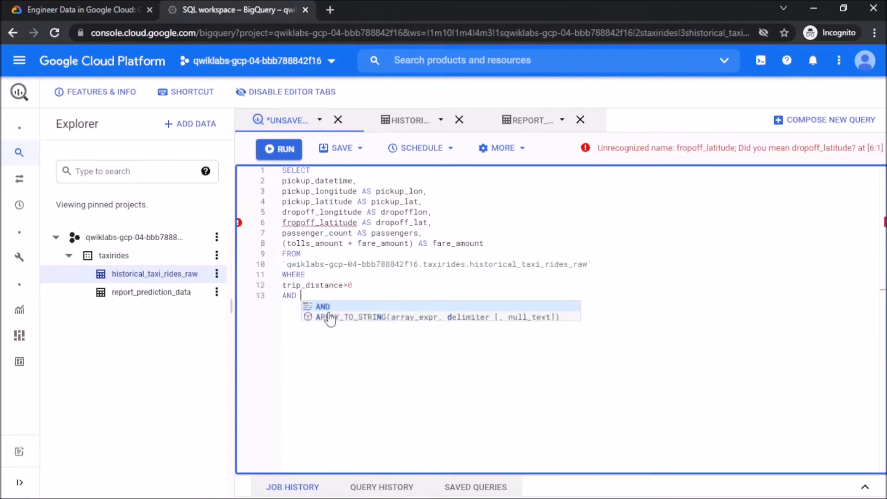
Add conditions limiting pickup_longitude to values >-75 and <-73
key("Return")
type("AND pickup_longitude>-75")
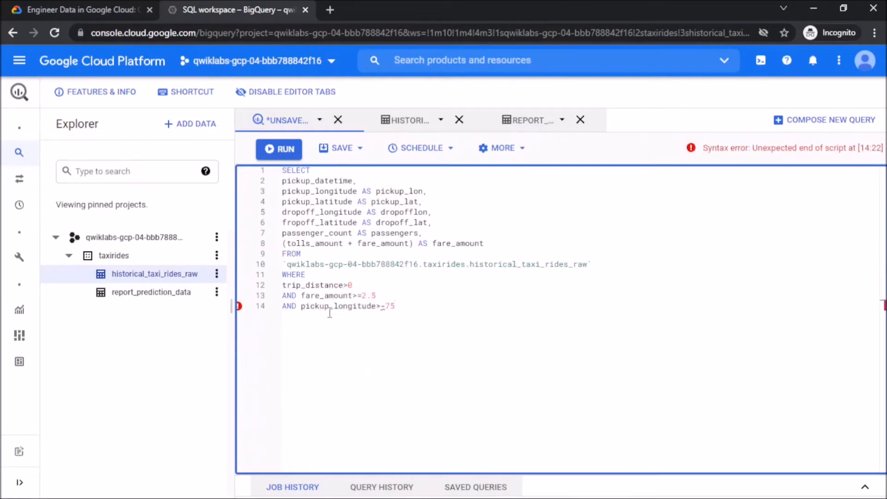
key("Return")
type("AND pickup_latitude")
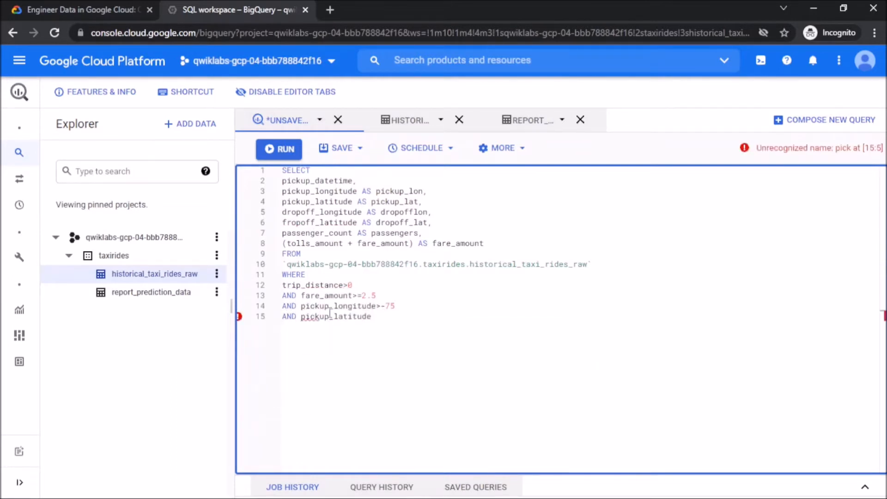
key("BackSpace")
key("BackSpace")
key("BackSpace")
key("BackSpace")
key("BackSpace")
key("BackSpace")
key("BackSpace")
type("ongitude<-73")
Add conditions limiting dropoff_longitude to values >-75 and <-73
key("Return")
type("AND dropoff_longitude")
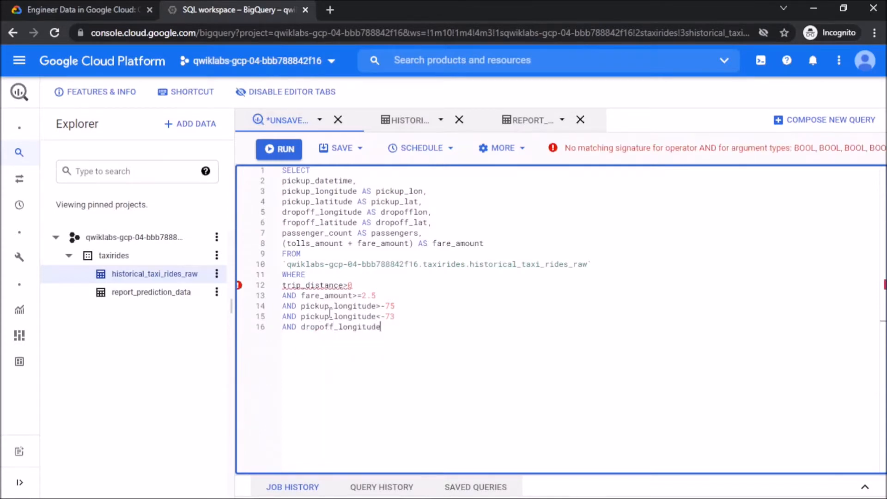
type("AND dropoff_longitude<-73")
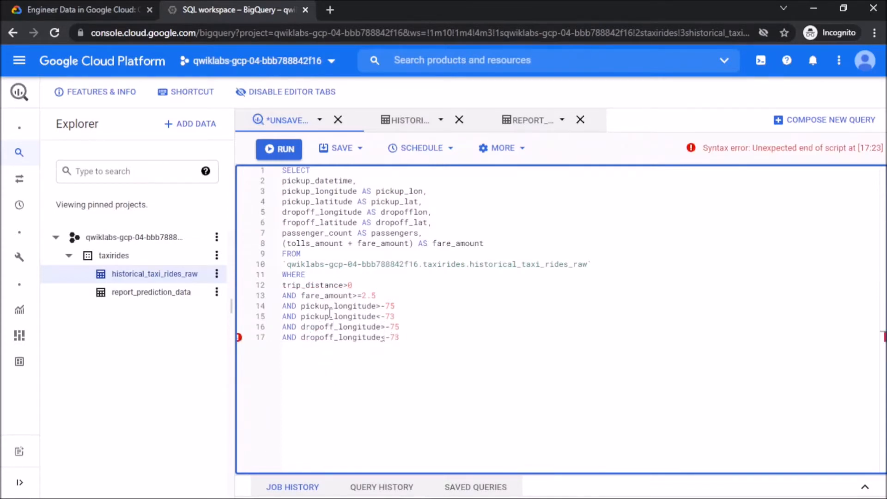
Add conditions limiting pickup_latitude to values >40 and <42
key("Return")
type("AND pickup_latitude<42")
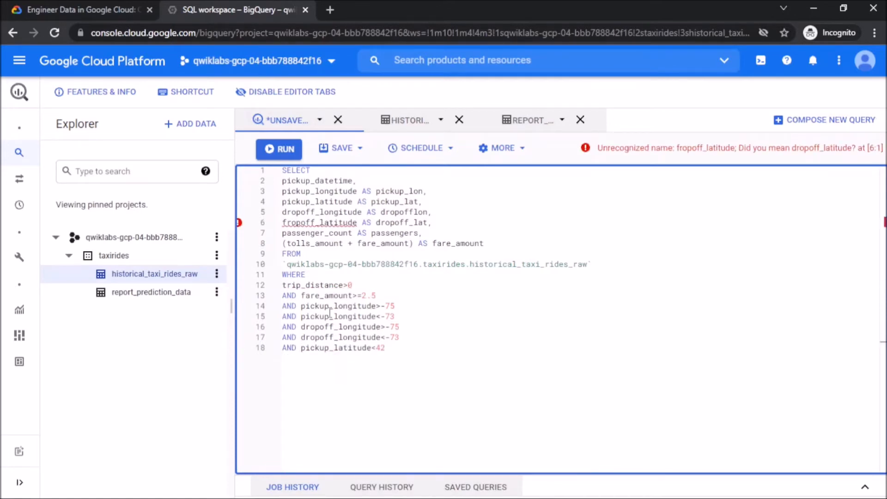
key("BackSpace")
type(">40")
key("Return")
type("AND pick")
key("Tab")
type("<42")
Add conditions limiting dropoff_latitude to values >40 and <42
key("Return")
type("AND dropoff")
key("Tab")
type(">40")
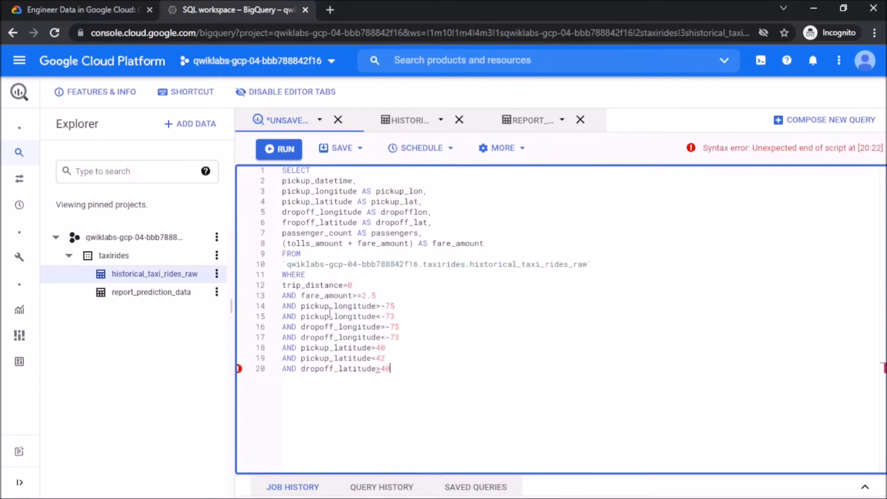
key("Return")
type("an")
key("Tab")
type("dropoff")
key("Tab")
type("<42")
key("Return")
type("AND pass")
key("Tab")
type(">0")
key("Return")
type("AND")
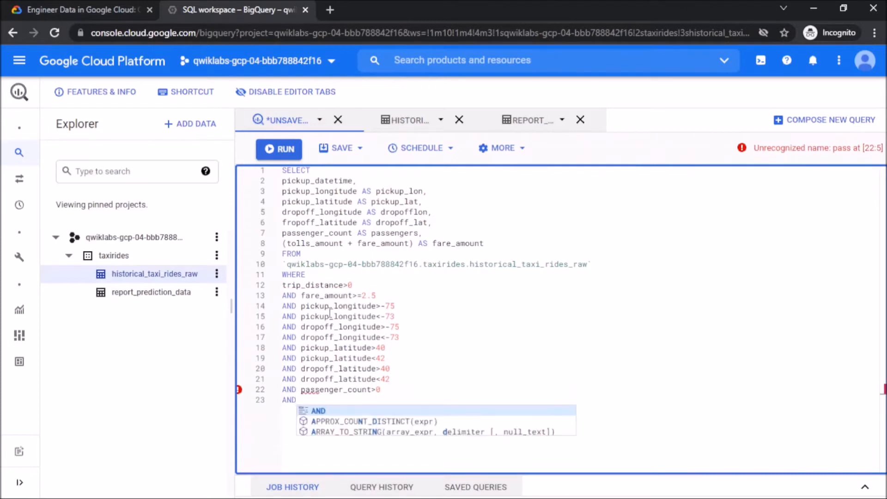
type(" RAND()<599999/1031673361")
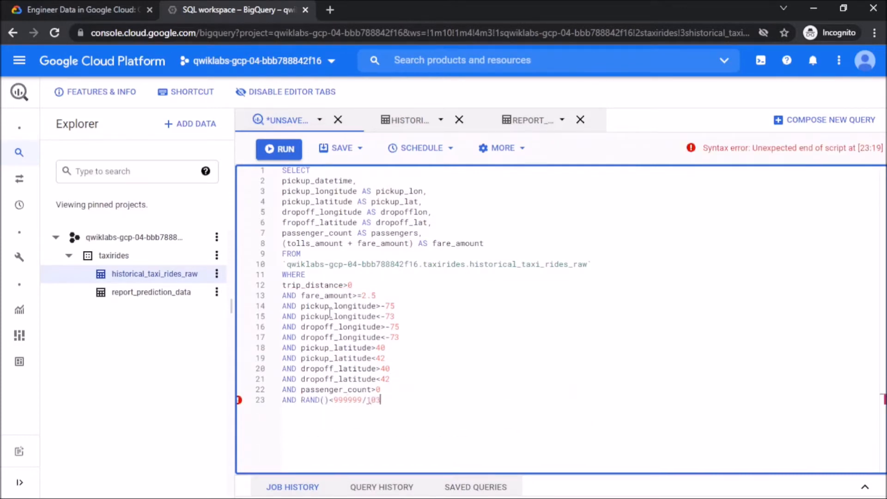
Correct fropoff_latitude to dropoff_latitude in the selected columns and run the query
left_click(290, 156)
left_click(580, 306)
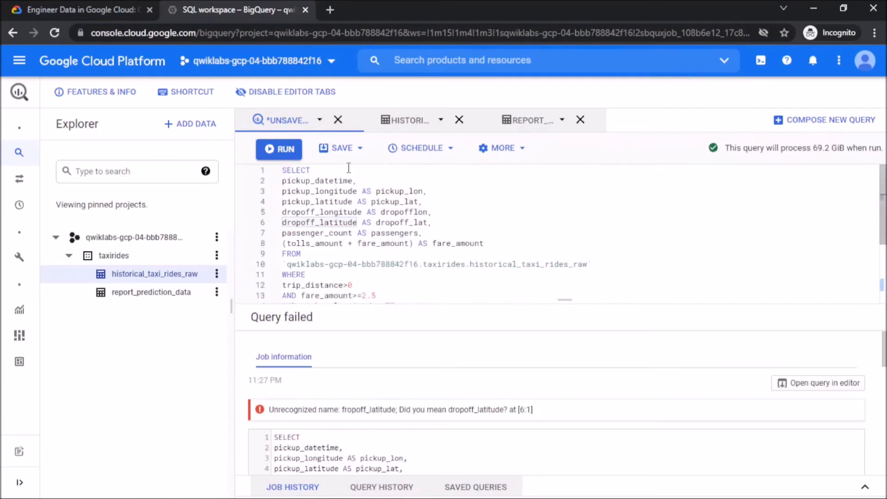
left_click(291, 152)
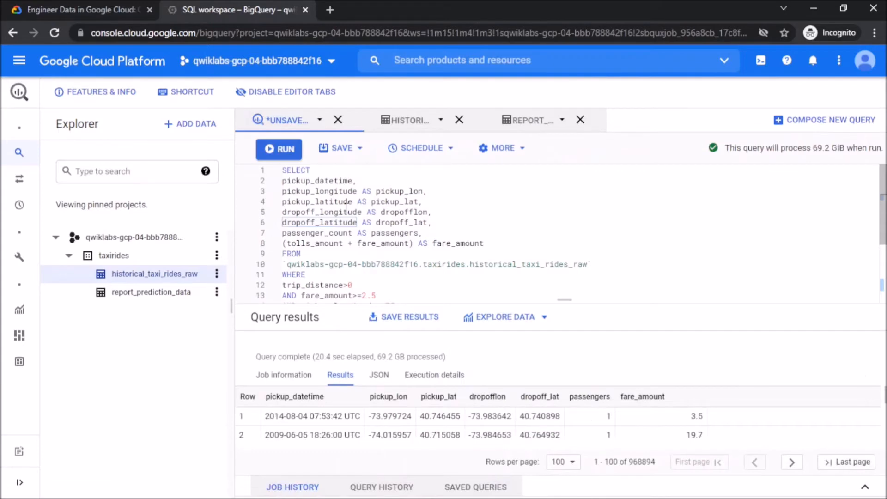
Save the query results as a BigQuery table named taxi_training_data in the taxirides dataset
left_click(409, 317)
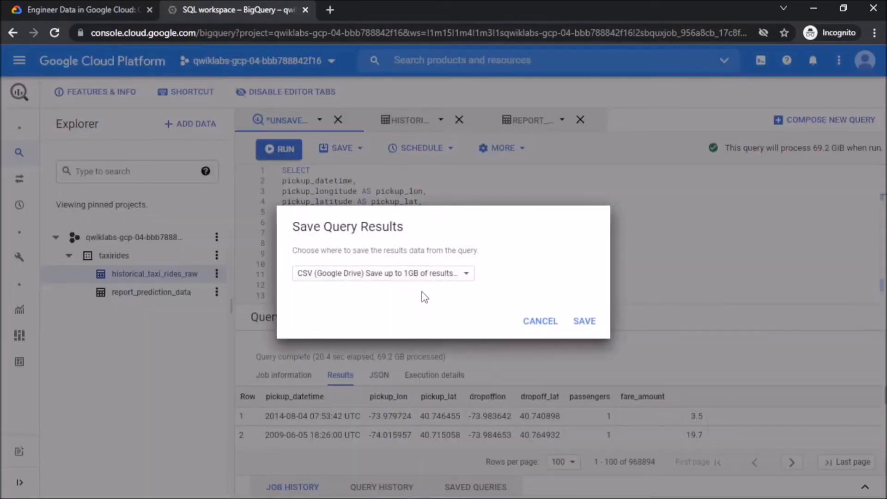
left_click(435, 279)
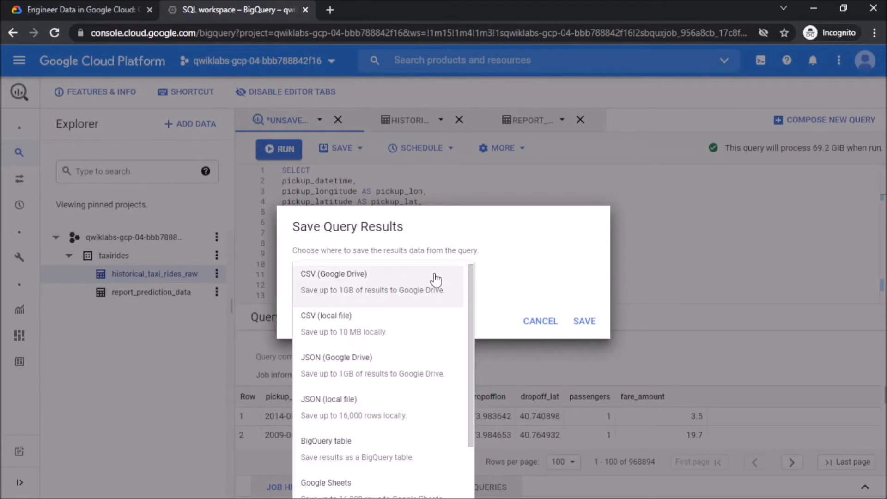
left_click(368, 443)
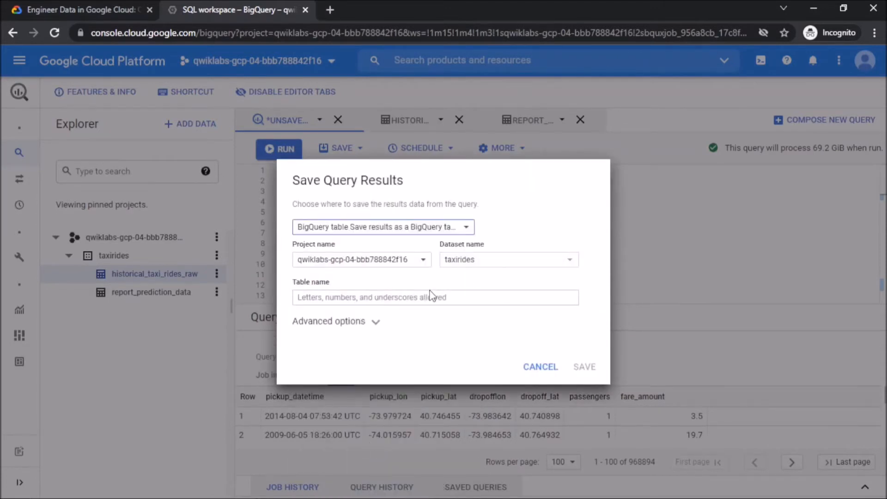
left_click(449, 293)
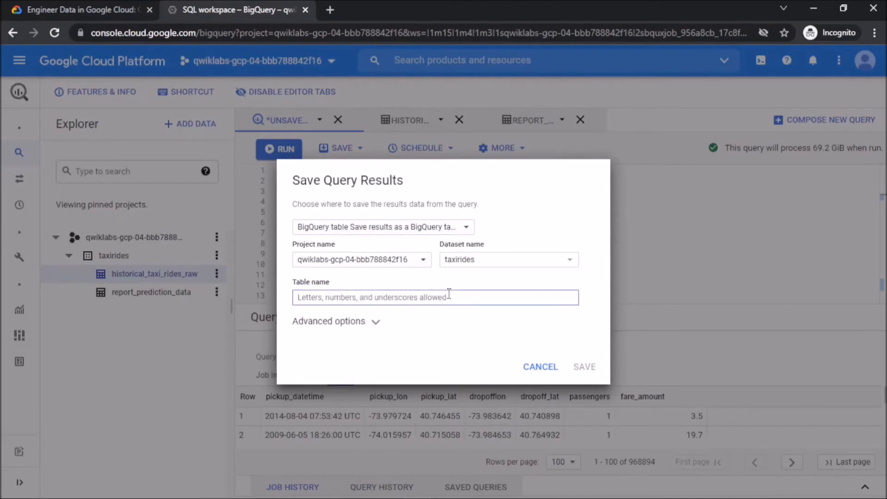
type("tax")
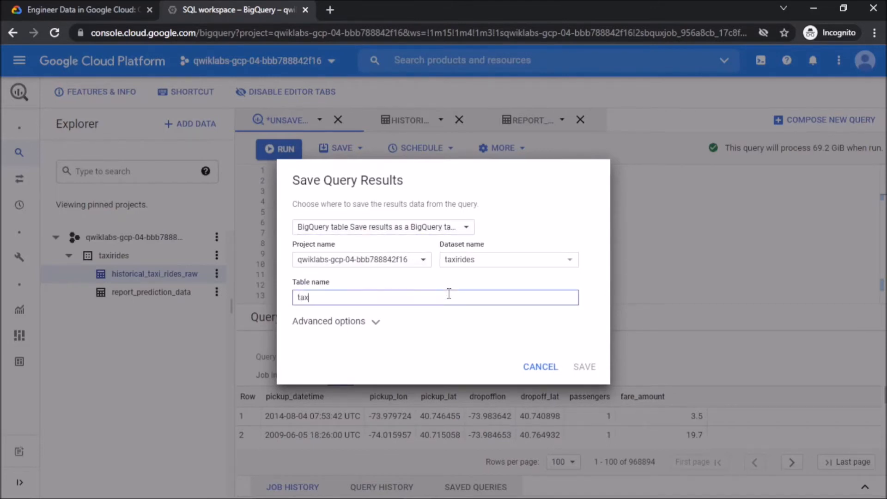
type("i_training_data")
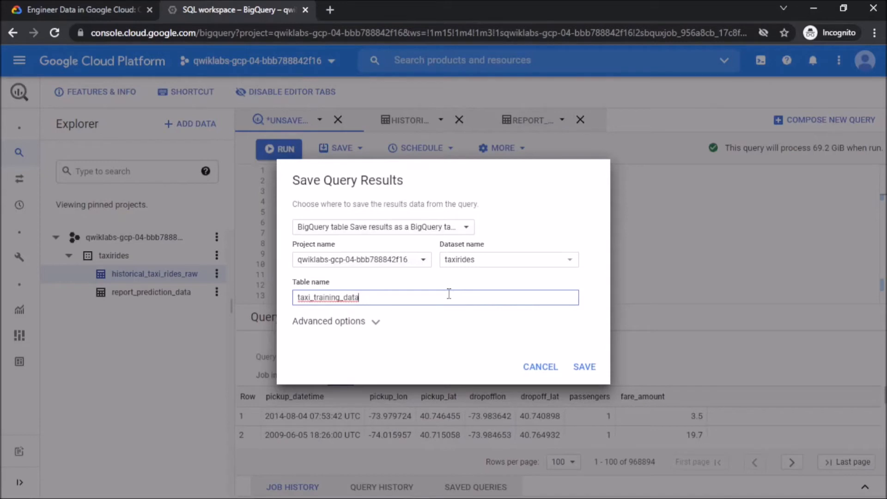
left_click(580, 367)
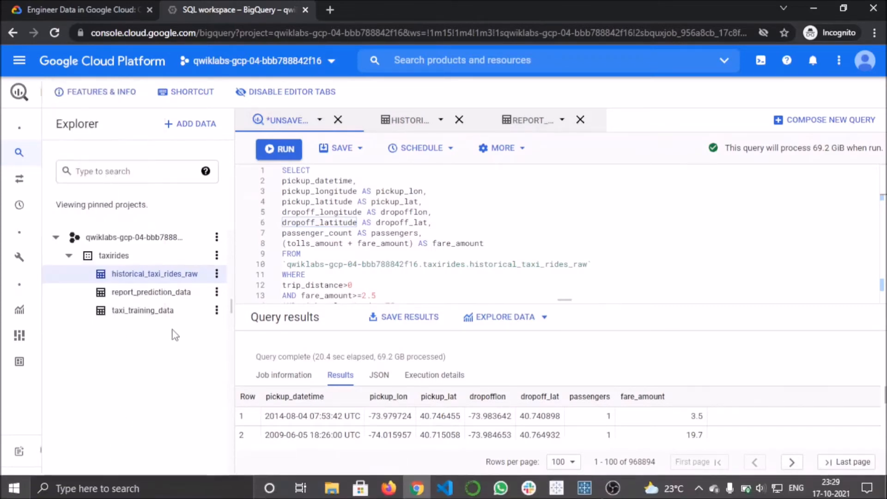
Preview the rows of the taxi_training_data table and close all open table views, keeping only the query
left_click(172, 315)
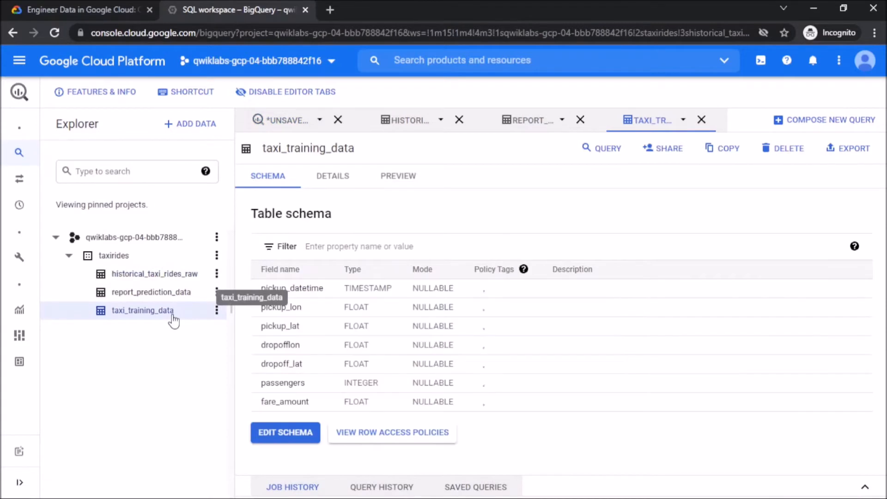
left_click(404, 186)
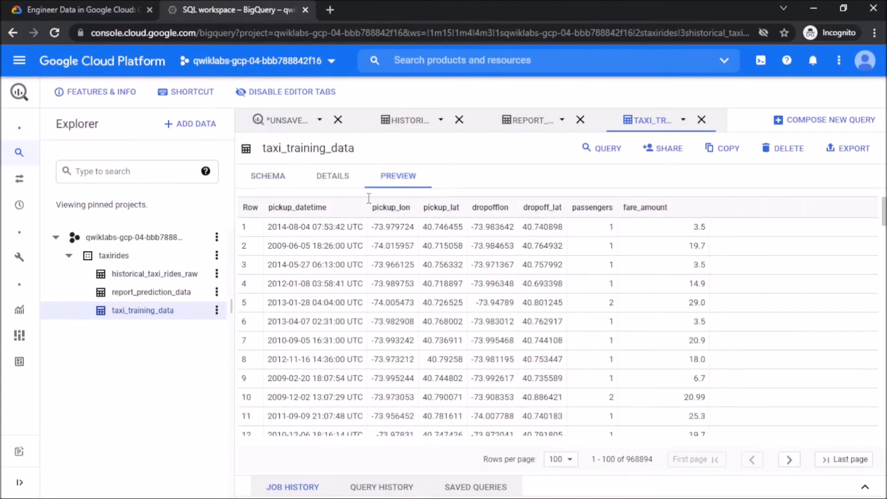
left_click(512, 127)
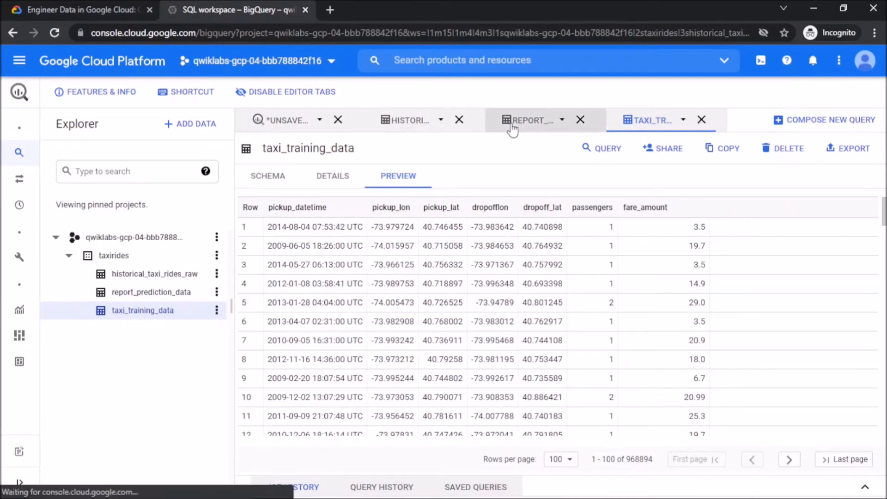
left_click(580, 121)
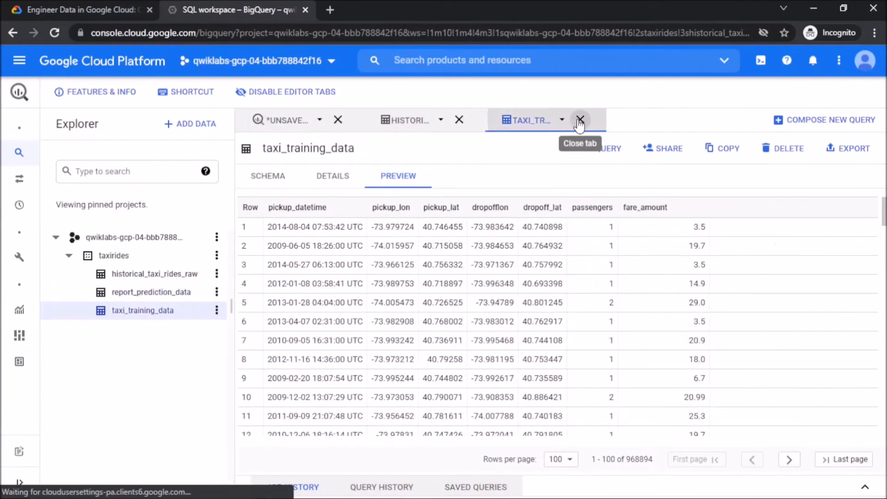
left_click(580, 122)
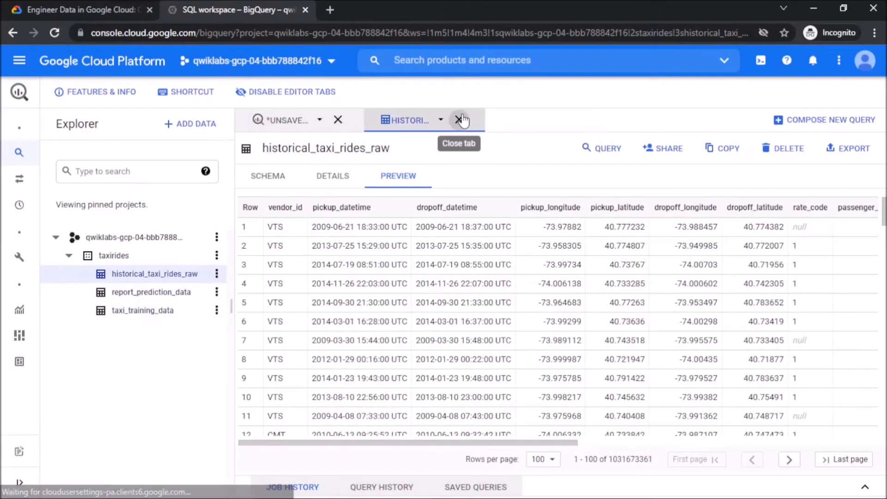
left_click(459, 120)
left_click(374, 247)
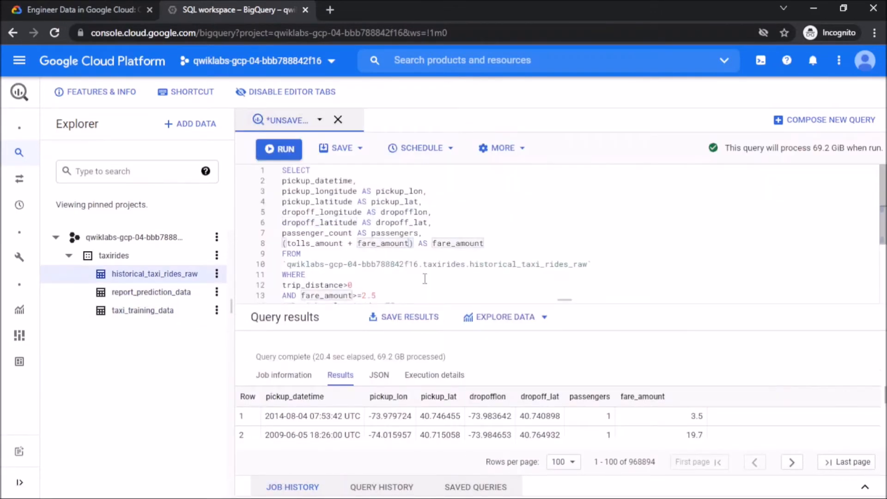
Switch to the challenge lab page and check the progress of Task 1's cleaned data copy
left_click(15, 5)
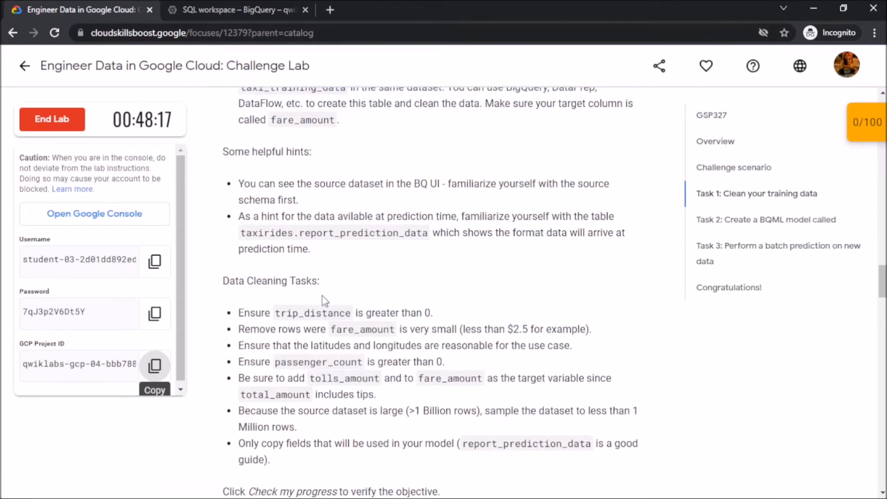
scroll(325, 301, "down", 7)
left_click(333, 250)
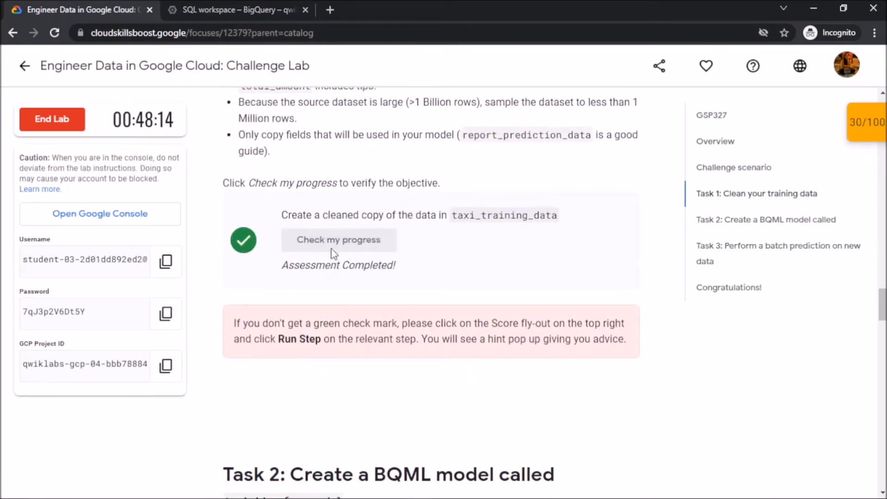
Review the Task 2 instructions, return to BigQuery and clear the old query from the editor
scroll(333, 254, "down", 6)
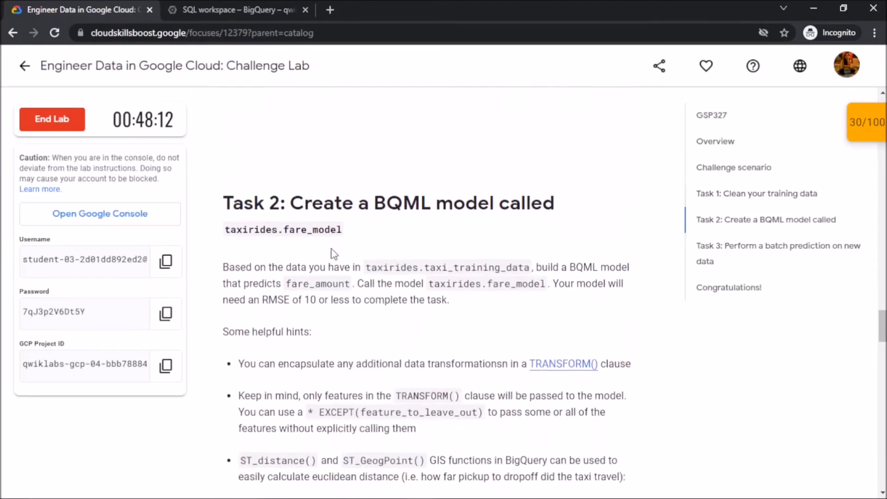
scroll(333, 248, "down", 2)
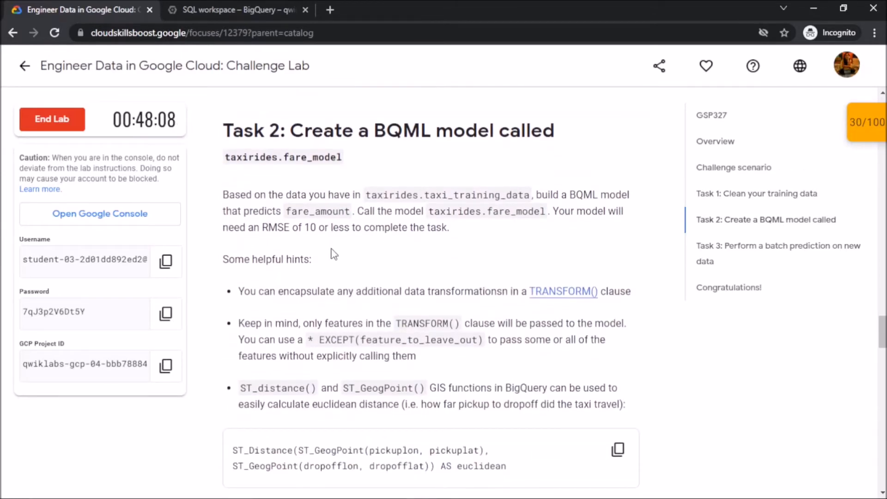
scroll(333, 254, "down", 1)
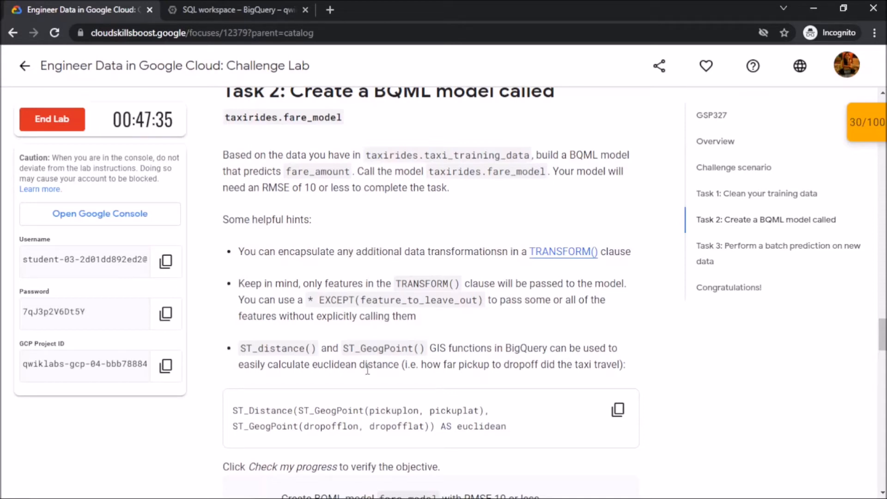
scroll(367, 370, "down", 3)
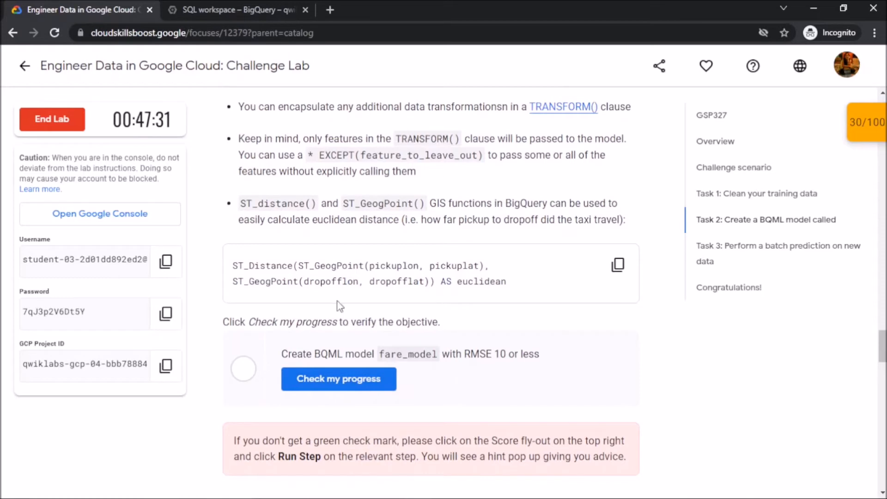
left_click(258, 8)
left_click(466, 293)
key("ctrl+a")
key("Delete")
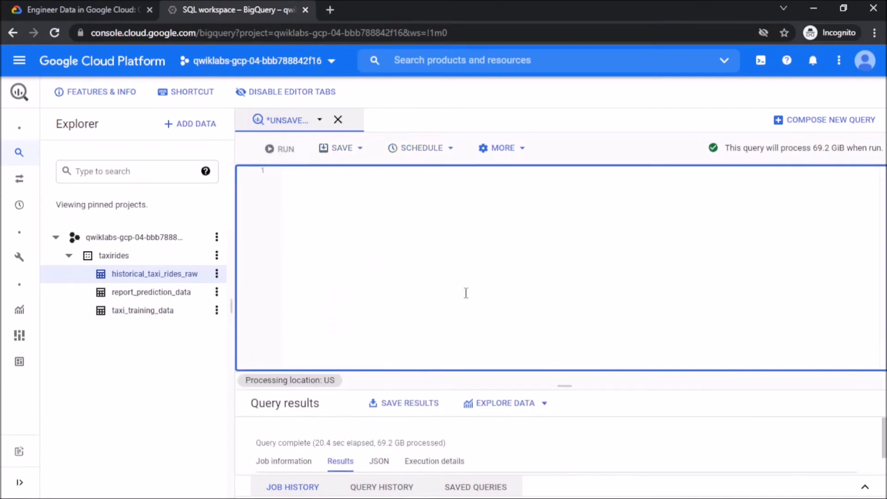
Write a CREATE OR REPLACE MODEL statement for taxirides.fare_model with options model_type='linear_reg' and labels=['fare_amount']
type("C")
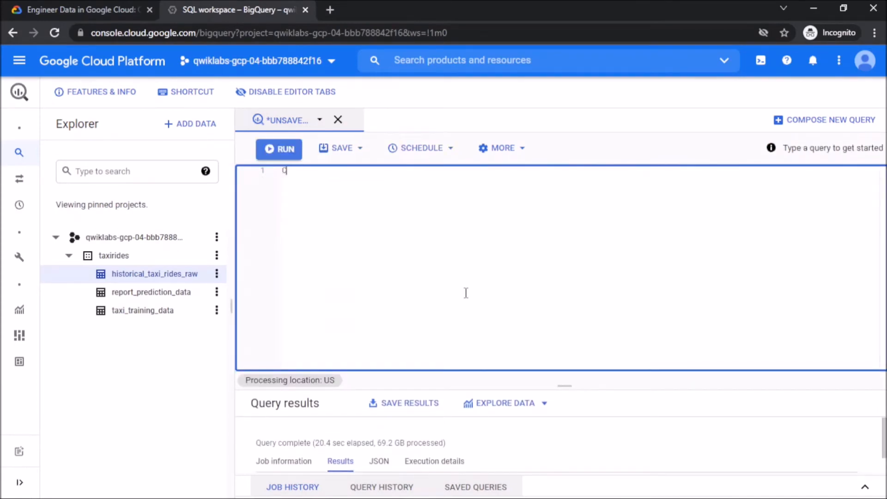
type("REATE OR REPLACE MODEL")
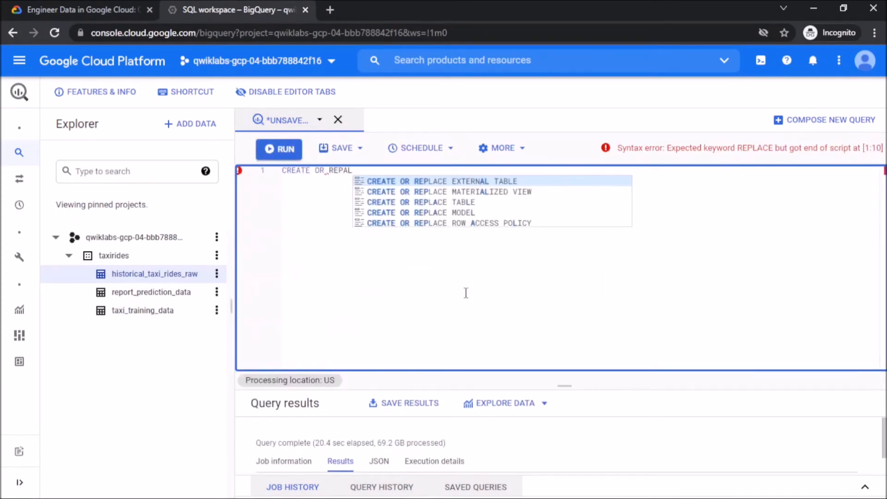
type("taxiri")
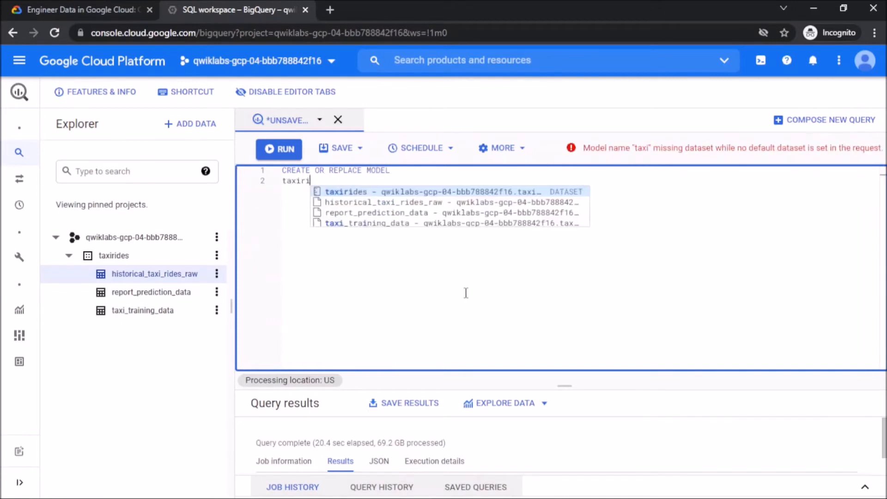
type("des.fare_model OPTIONS")
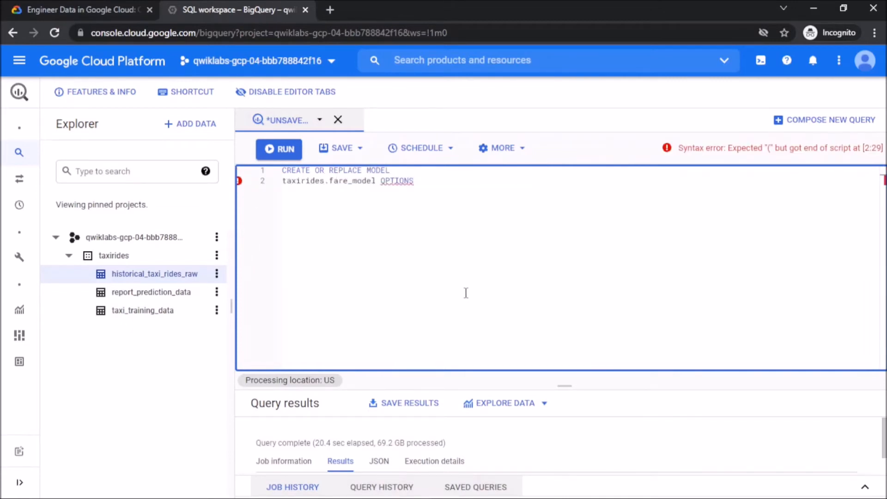
type(" (model_type=\"linear_reg', lab")
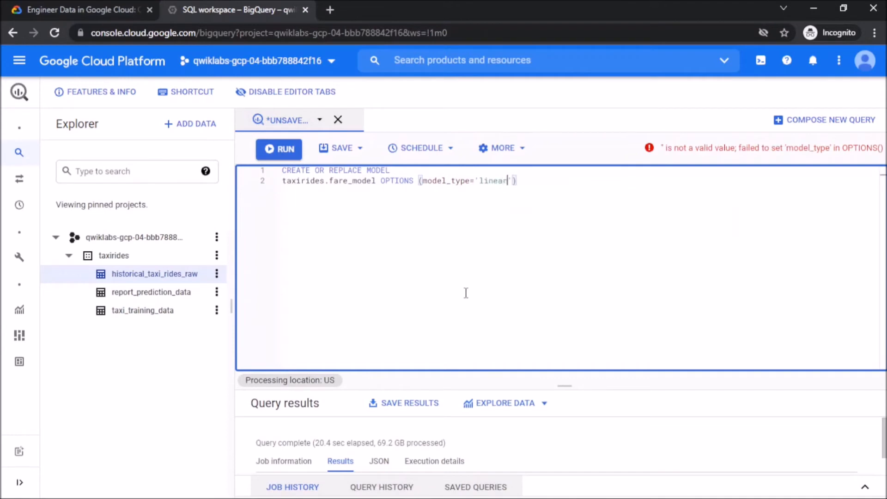
type("els=['fare_amount'])")
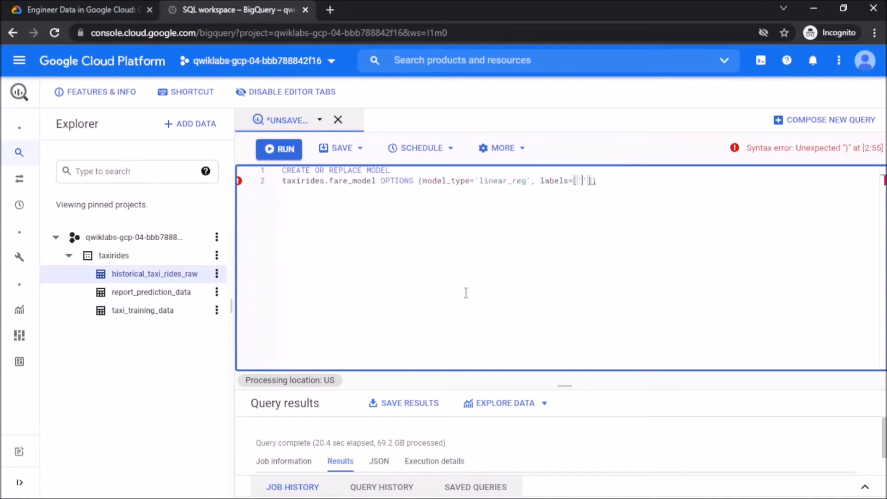
Continue the model statement with AS and start a WITH taxitrips AS( block containing SELECT * FROM
key("Return")
type("AS")
key("BackSpace")
key("BackSpace")
key("BackSpace")
type("AS")
key("Return")
type("WITH taxitrips AS(")
key("Return")
type("SELECT *")
key("Return")
type("FROM ")
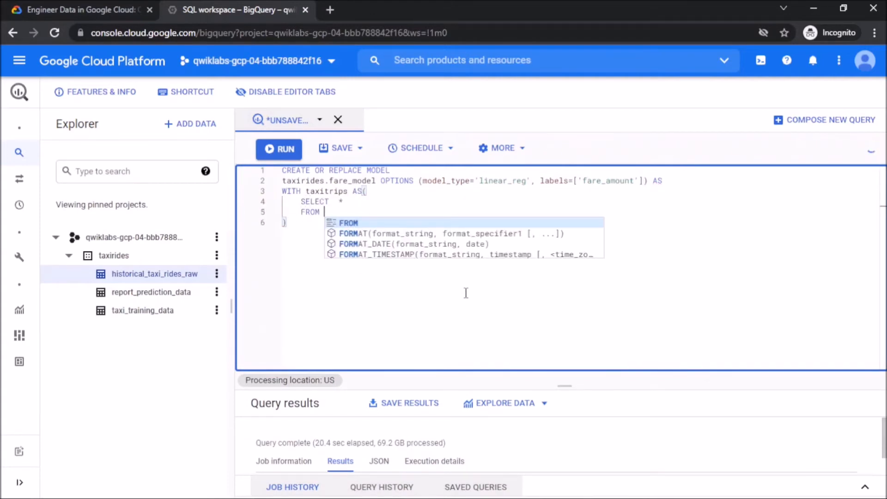
Enter taxirides.taxi_training_data as the block's source table, enclosed in backticks, and close the parenthesis
type("'taxirides.taxi_training_data")
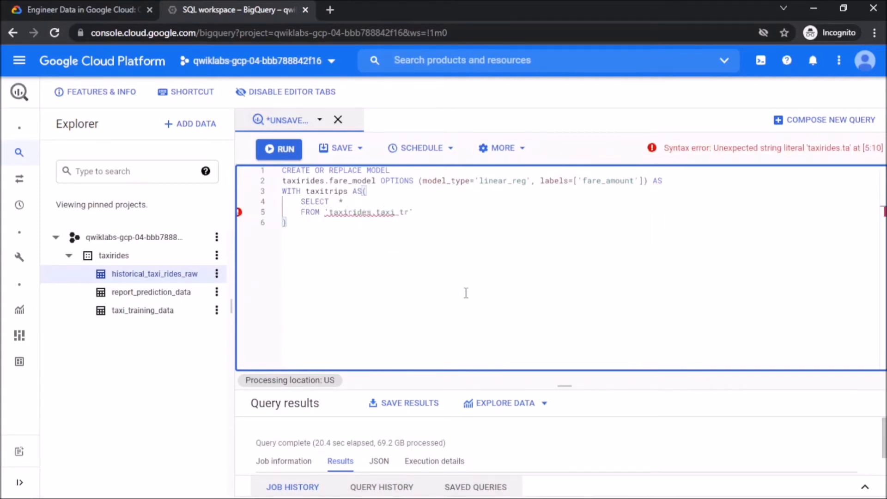
key("BackSpace")
key("Left")
key("Left")
key("Left")
key("Left")
key("Left")
key("Left")
key("Left")
key("Left")
key("Left")
key("Left")
key("Left")
key("Left")
key("Left")
key("Left")
key("Left")
key("Left")
key("Left")
key("Left")
key("Left")
key("Left")
key("BackSpace")
type("`")
key("Right")
key("Right")
key("Right")
key("Right")
key("Right")
key("Right")
key("Right")
key("Right")
key("Right")
key("Right")
key("Right")
key("Right")
key("Right")
key("Right")
key("Right")
key("Right")
key("Right")
key("Right")
key("Right")
key("Right")
type("`)")
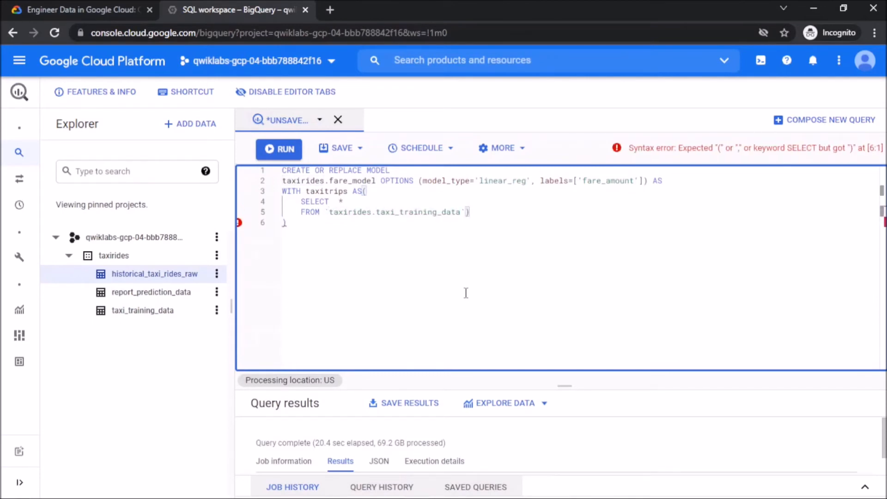
Remove the extra closing parenthesis, finish the statement with SELECT * FROM taxitrips, and run it with the results area enlarged
key("Down")
key("BackSpace")
key("Return")
type("SELECT *")
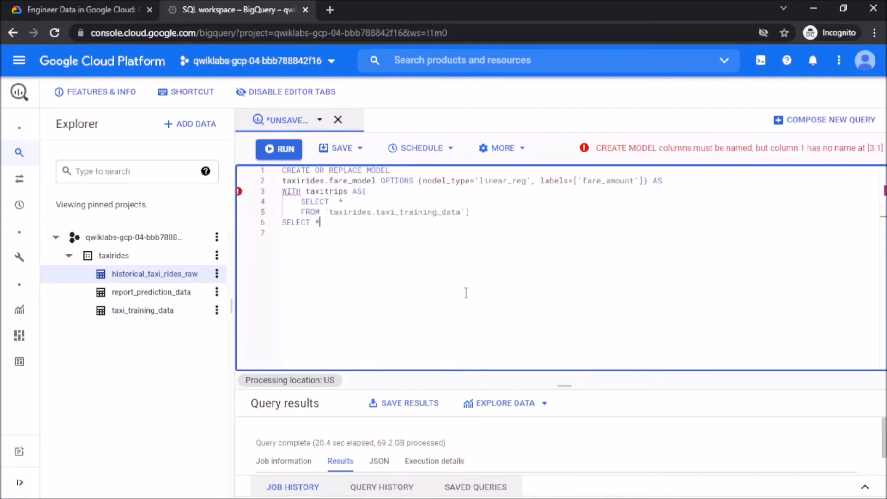
key("Return")
type("FROM taxitr")
key("Return")
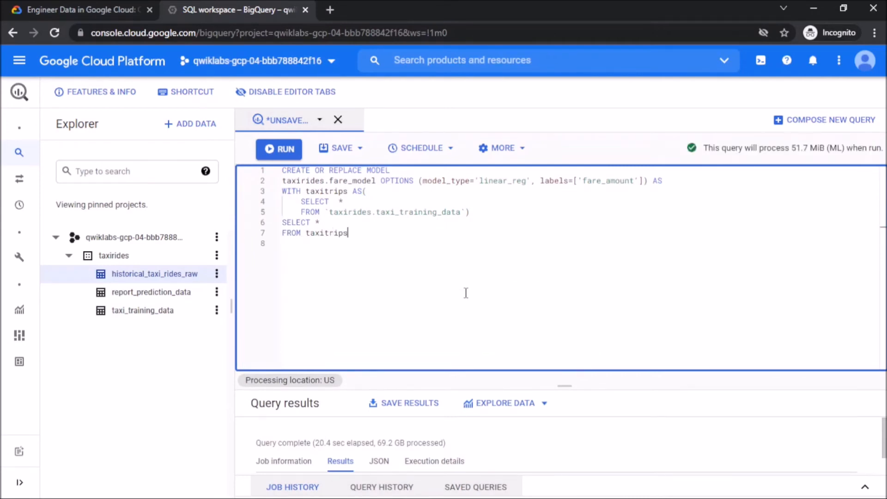
left_click(278, 150)
left_click_drag(565, 386, 586, 259)
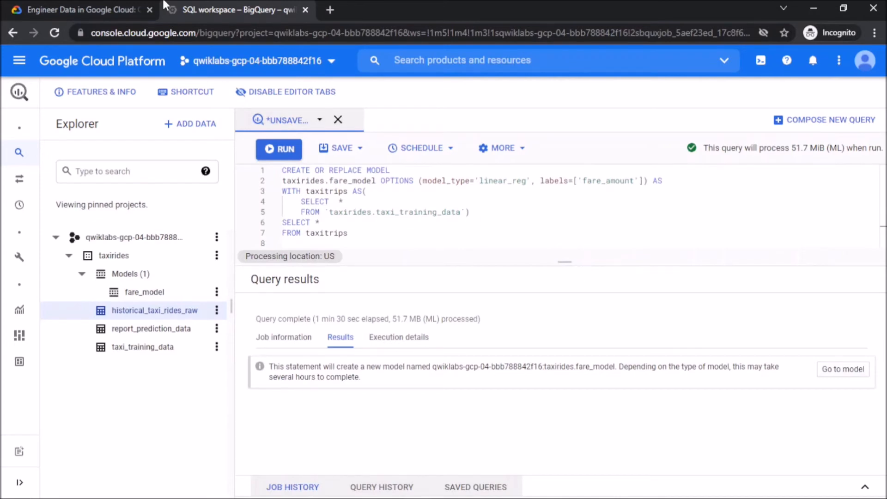
Switch to the challenge lab page, check the progress of Task 2's fare_model, and go to the Task 3 instructions
left_click(111, 7)
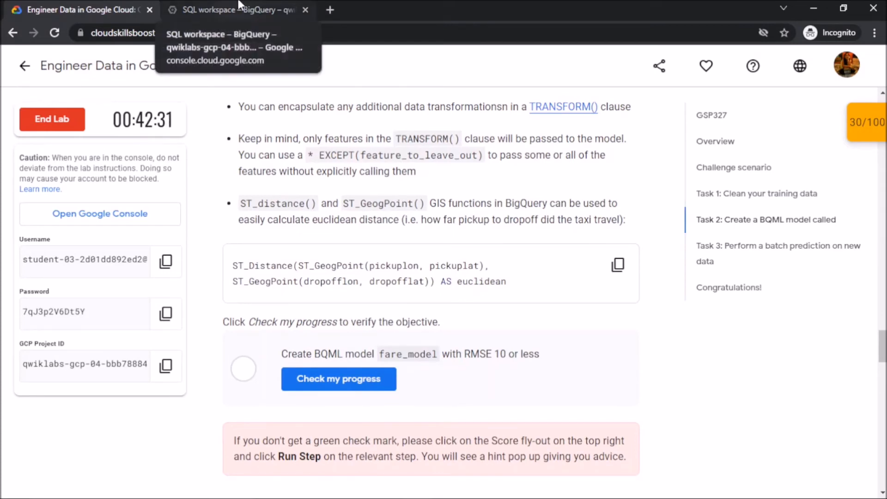
left_click(335, 376)
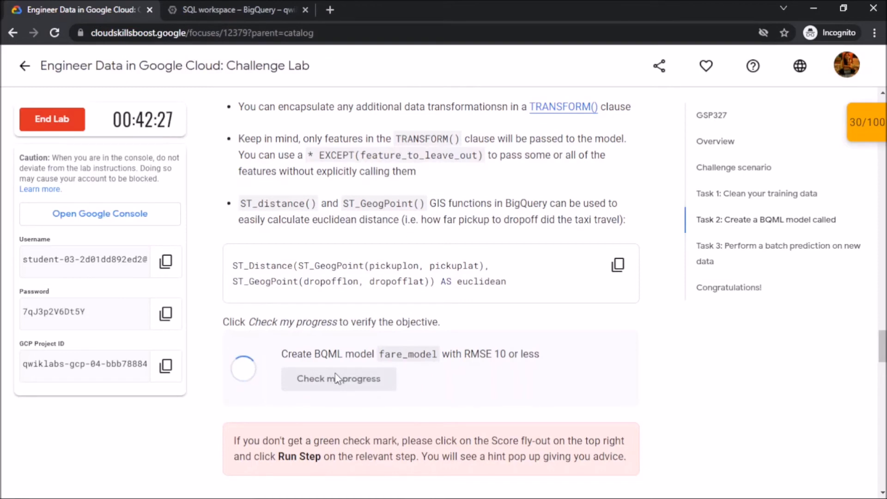
scroll(336, 378, "down", 7)
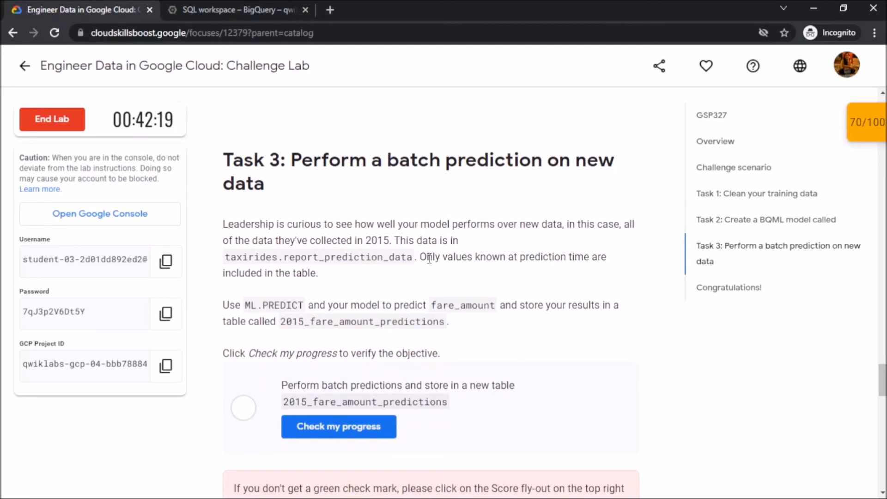
Return to BigQuery and replace the query with SELECT * FROM ML.PREDICT, using taxirides.fare_model as the model
key("ctrl+Tab")
type("SELECT *")
key("Return")
type("FROM")
key("Return")
type("ML.PRE")
key("Return")
double_click(370, 191)
type("taxirides.fare_")
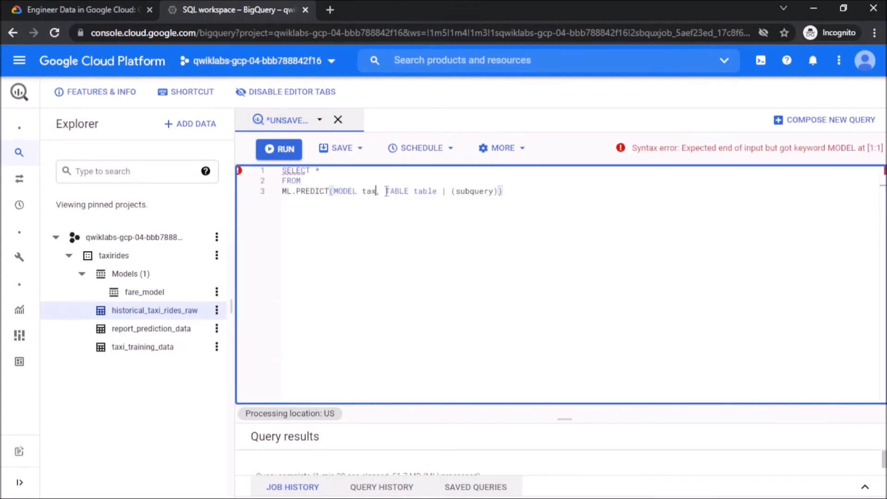
type("model")
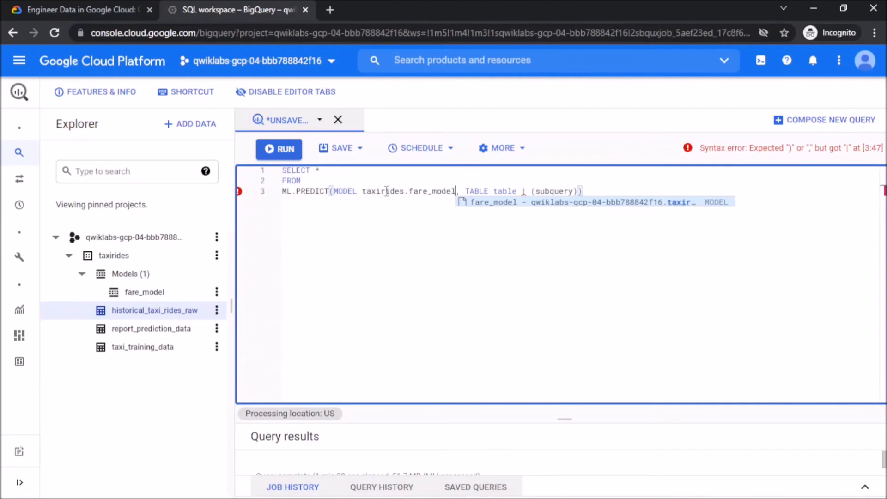
Replace the ML.PREDICT table placeholder with a parenthesized subquery that starts with WITH taxitrips AS( SELECT *,
left_click_drag(463, 191, 577, 191)
key("Return")
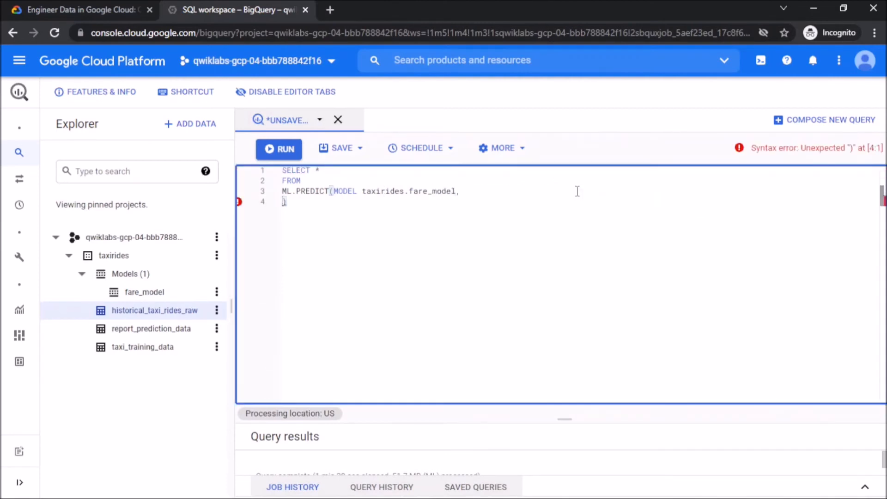
key("Return")
key("Up")
key("Tab")
type("(")
key("Return")
type("WITH taxitrips AS(")
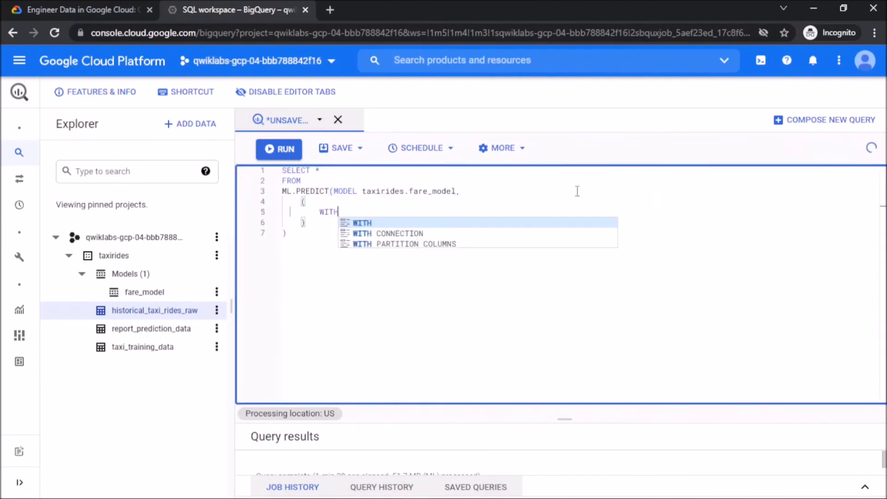
key("Return")
type("SELECT *,")
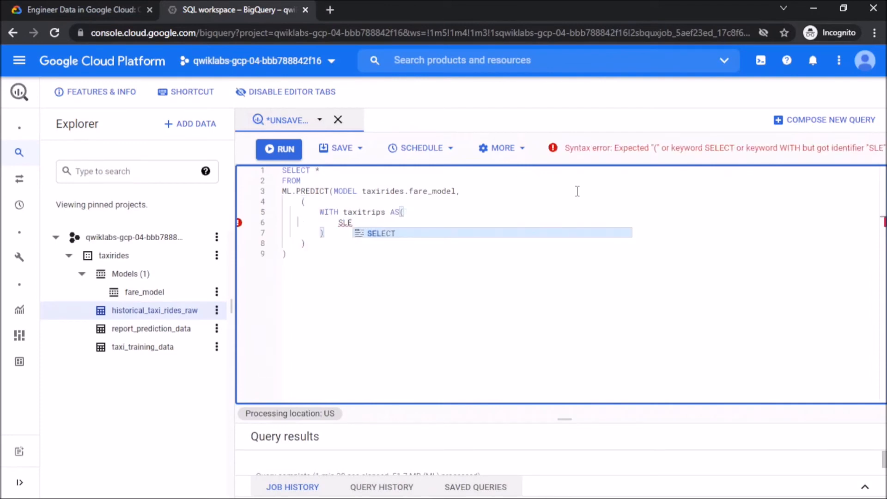
key("Return")
Copy the ST_Distance euclidean expression from the lab's Task 2 instructions into the taxitrips SELECT in BigQuery
key("ctrl+shift+Tab")
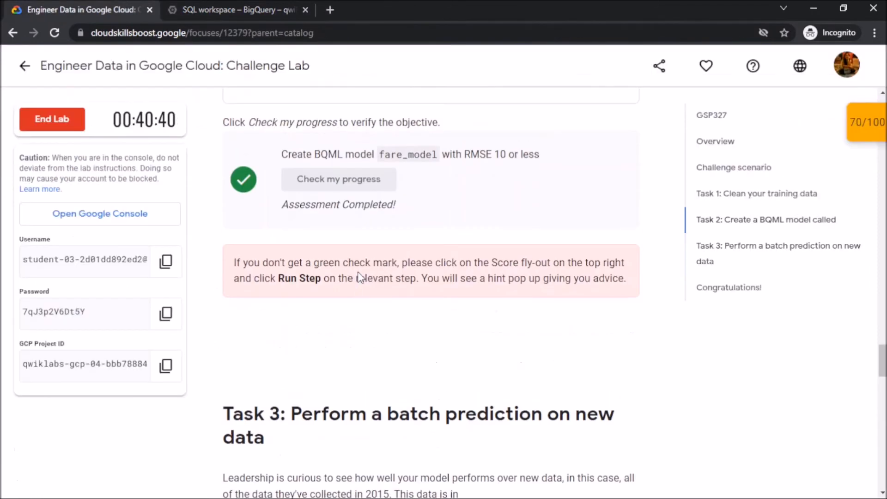
scroll(620, 192, "up", 2)
left_click(620, 193)
key("ctrl+Tab")
key("ctrl+v")
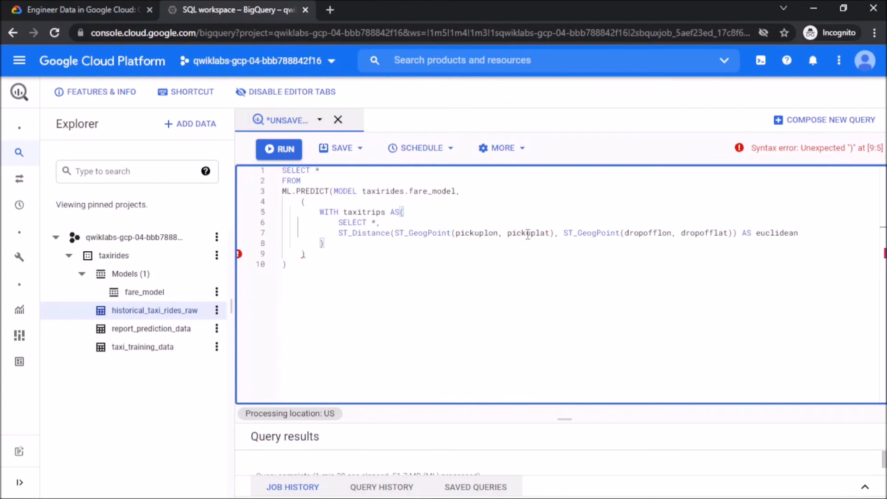
Set taxirides.report_prediction_data as the taxitrips source and complete the subquery with SELECT * FROM taxitrips
key("Return")
type("FROM")
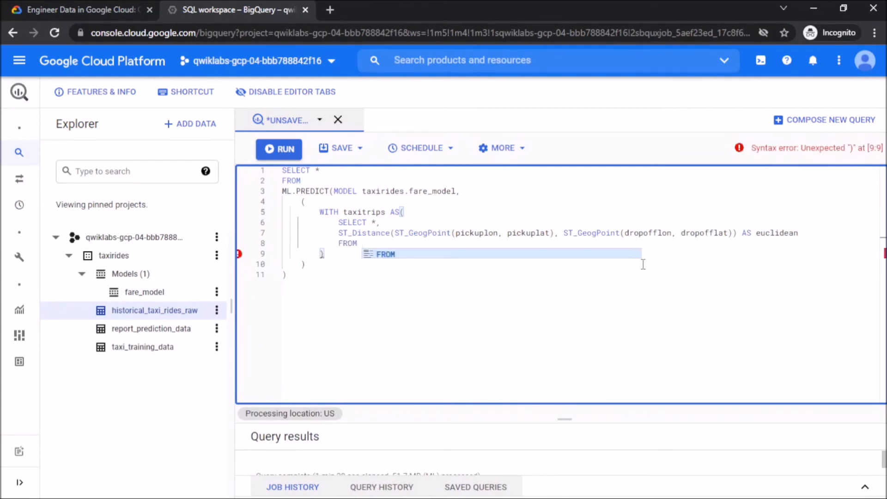
type(" `taxirides.re")
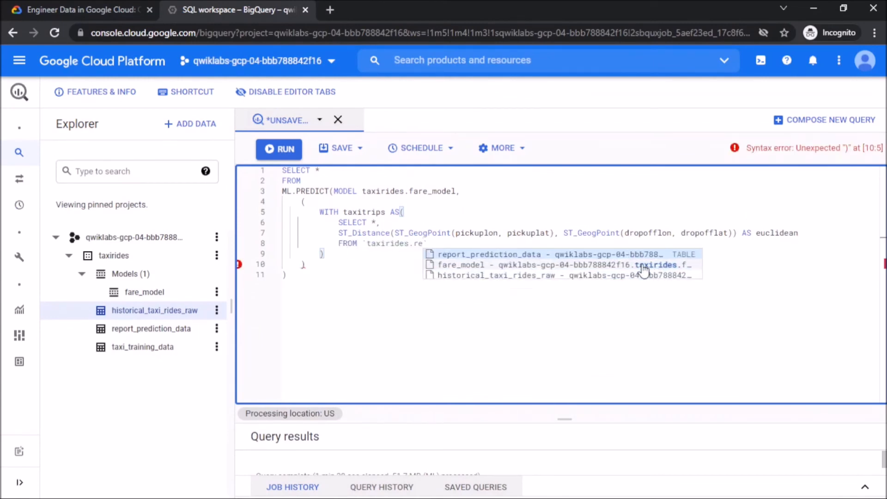
key("Return")
key("Down")
key("Return")
type("SELECT *")
key("Return")
type("FROM taxitrips")
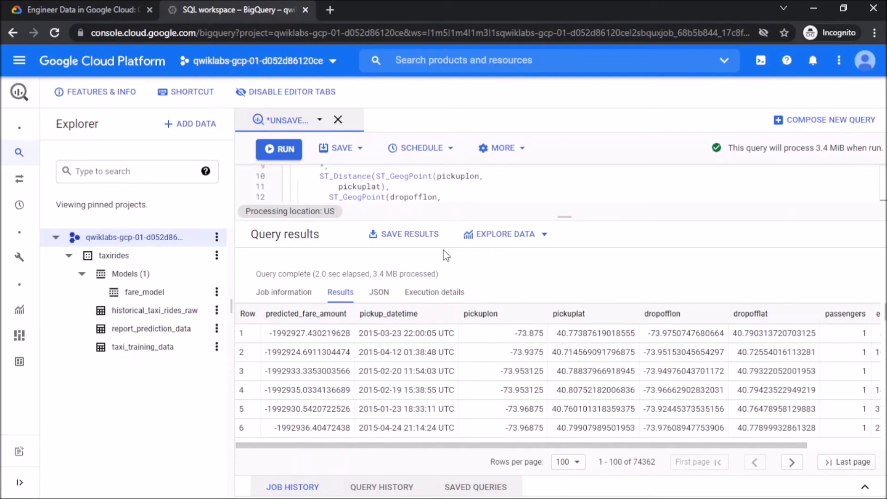
Save the prediction results as a BigQuery table named 2015_fare_amount_predictions in the taxirides dataset and dismiss the job notification
left_click(406, 234)
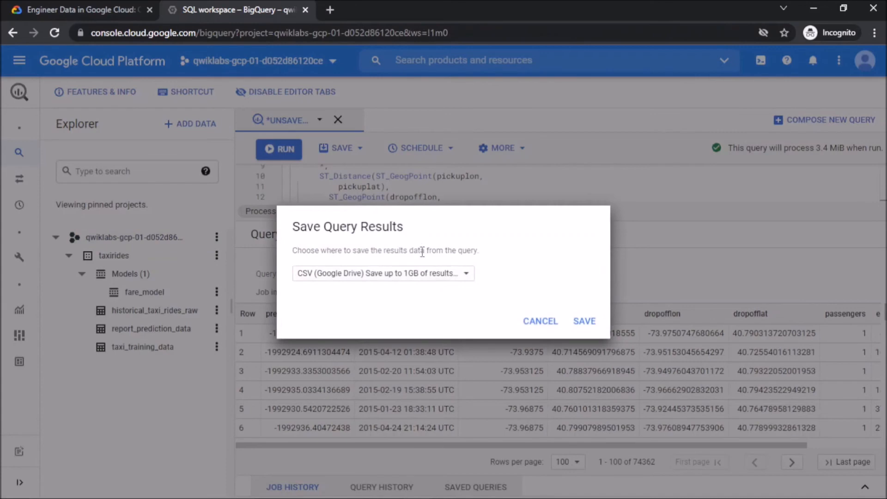
left_click(418, 273)
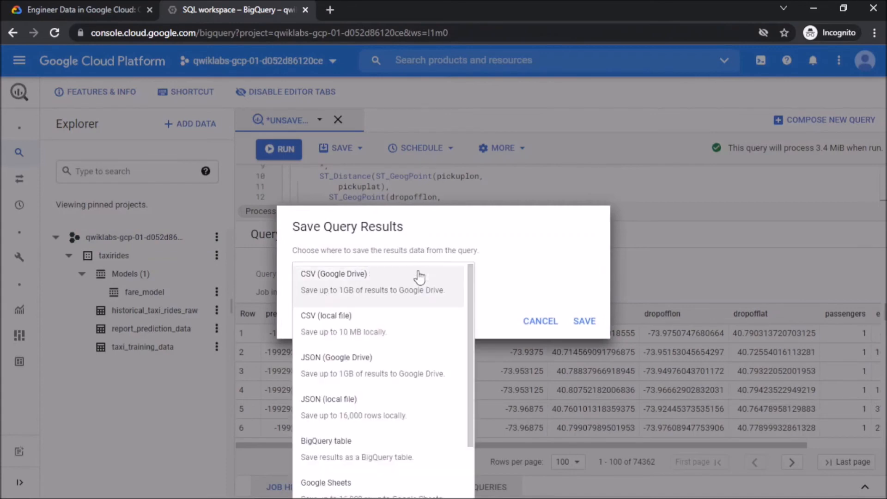
left_click(383, 440)
left_click(364, 295)
type("2015_")
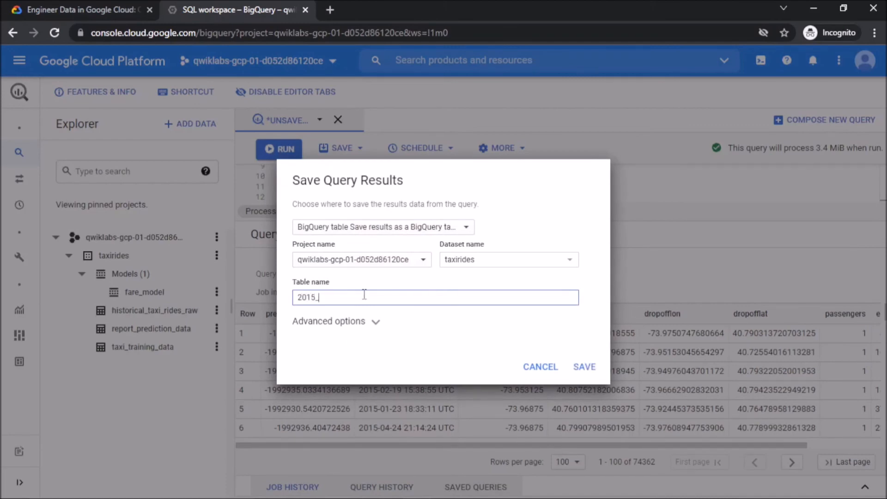
type("fare_amount_predictions")
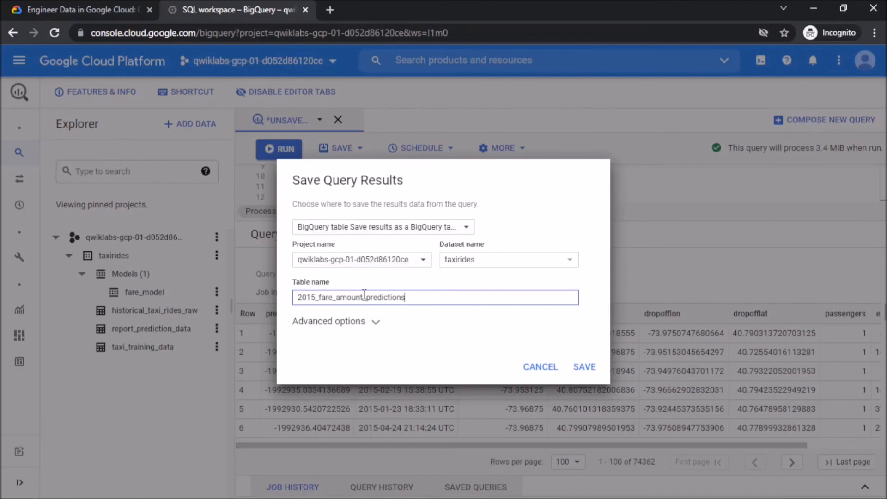
left_click(584, 368)
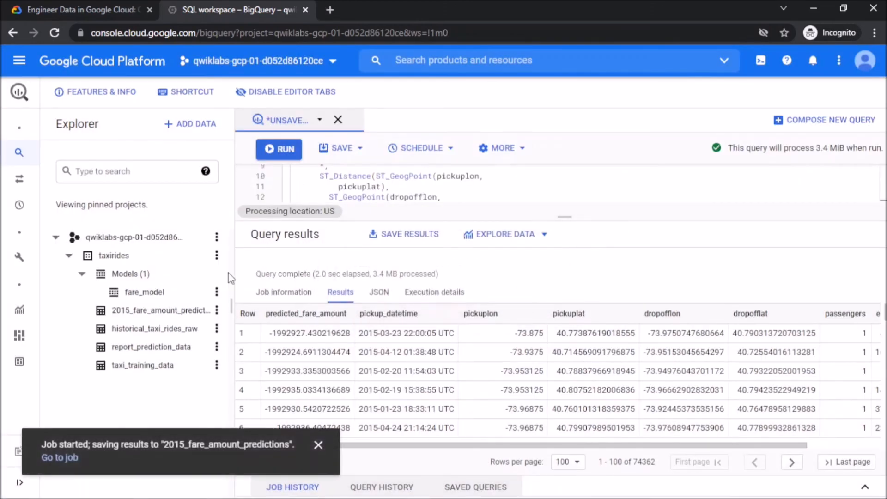
left_click(318, 445)
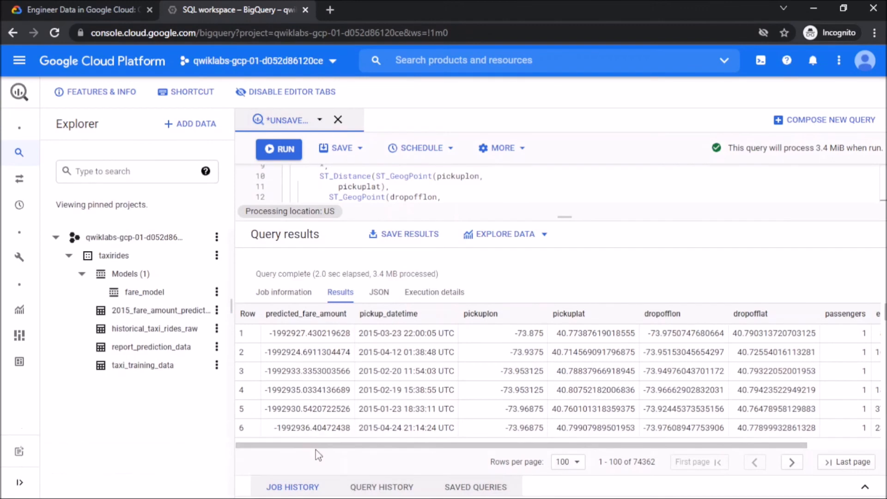
Open the 2015_fare_amount_predictions table and preview its rows across all columns
left_click(180, 313)
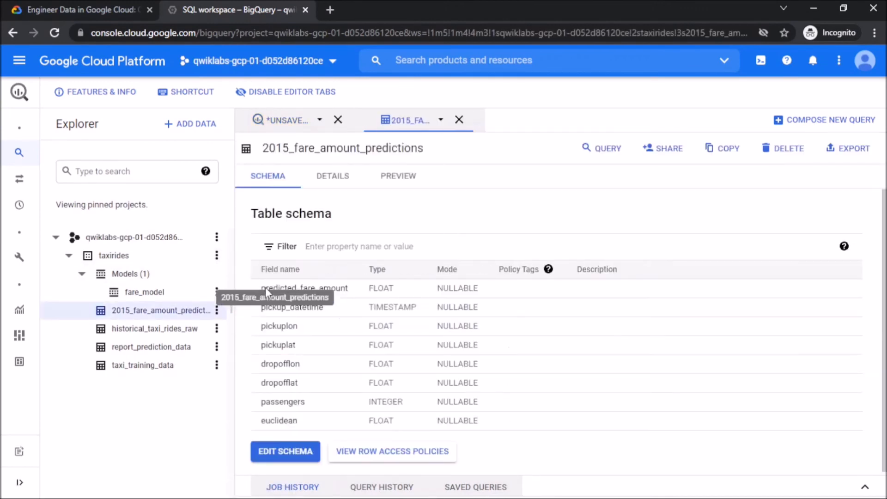
left_click(394, 187)
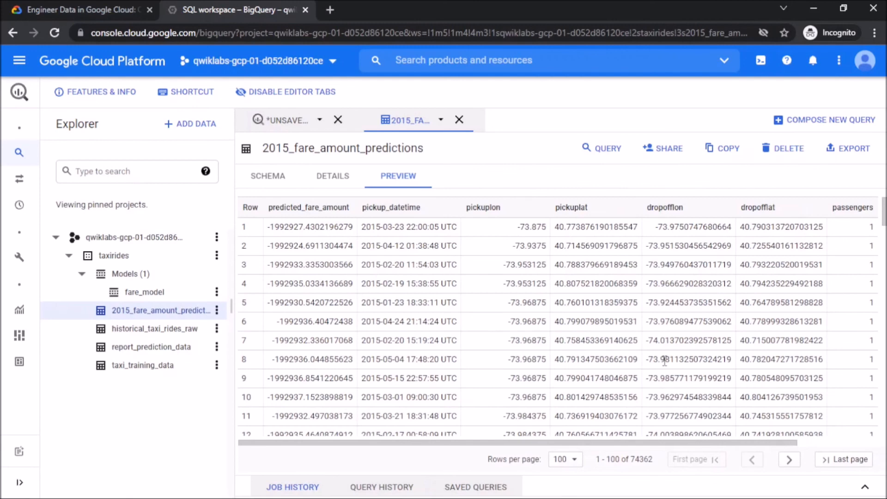
scroll(664, 361, "right", 4)
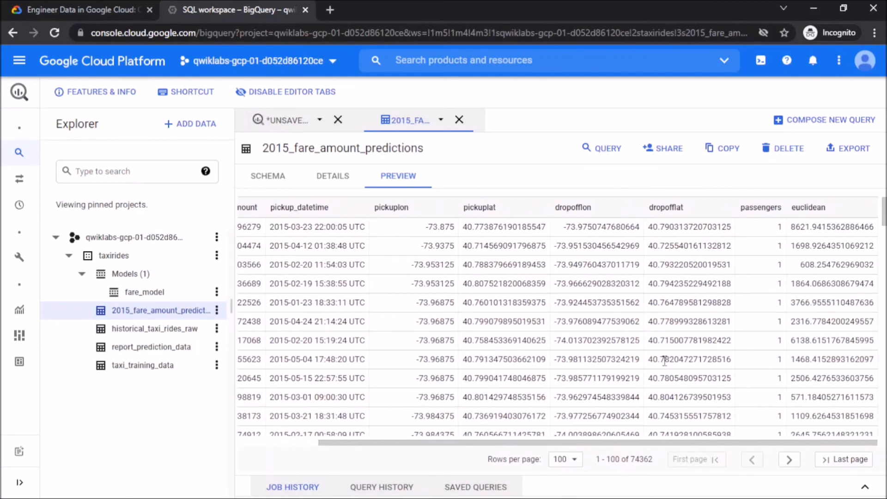
scroll(664, 361, "left", 4)
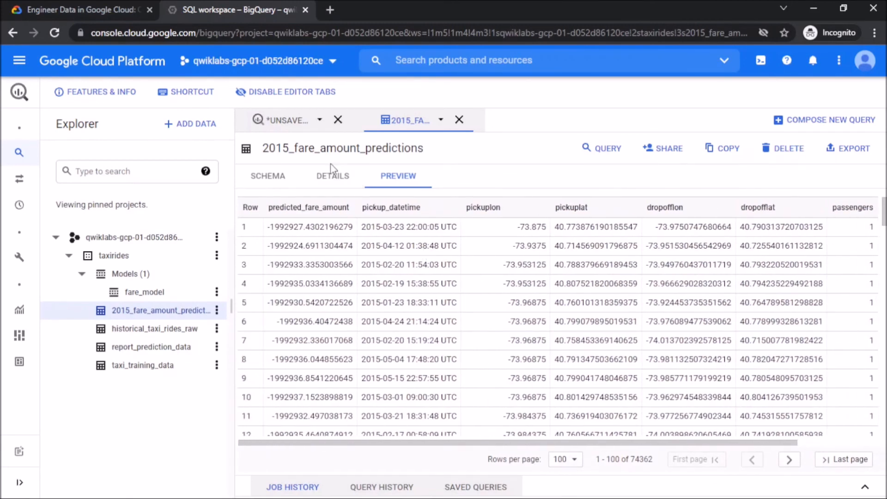
Switch to the challenge lab page, check the progress of Task 3's batch predictions, and go to the Congratulations section
left_click(77, 8)
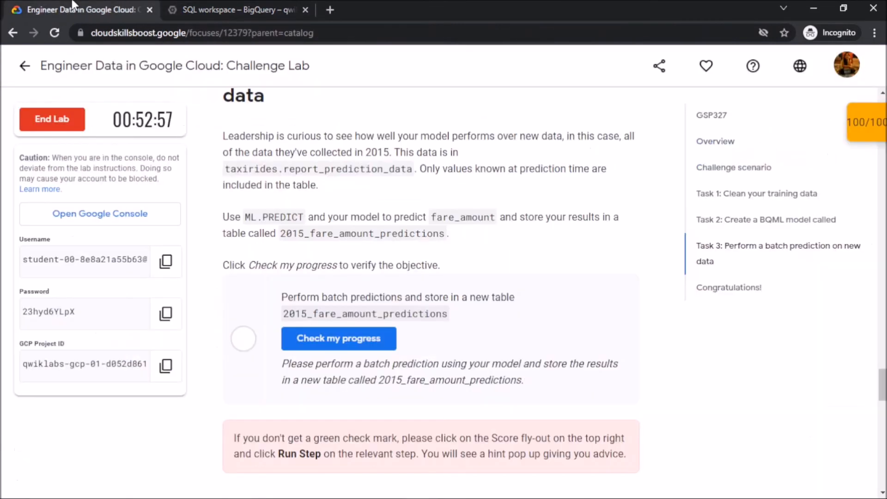
left_click(323, 342)
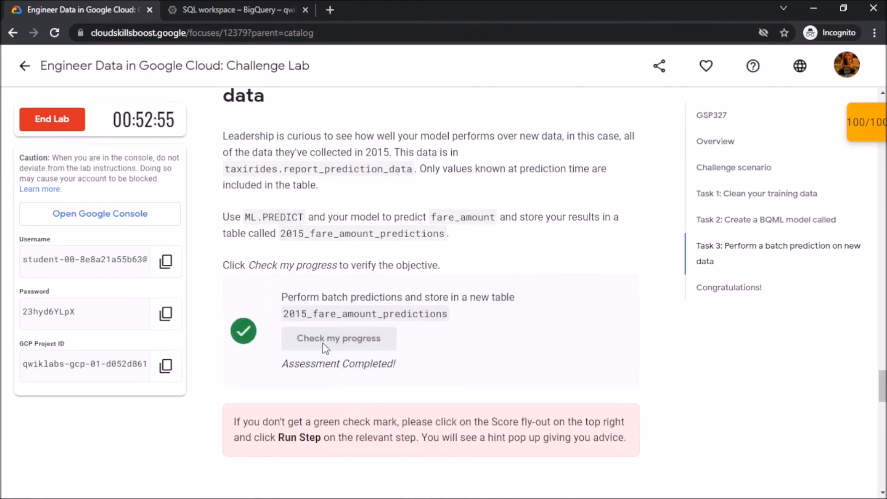
scroll(326, 349, "down", 5)
scroll(325, 348, "down", 4)
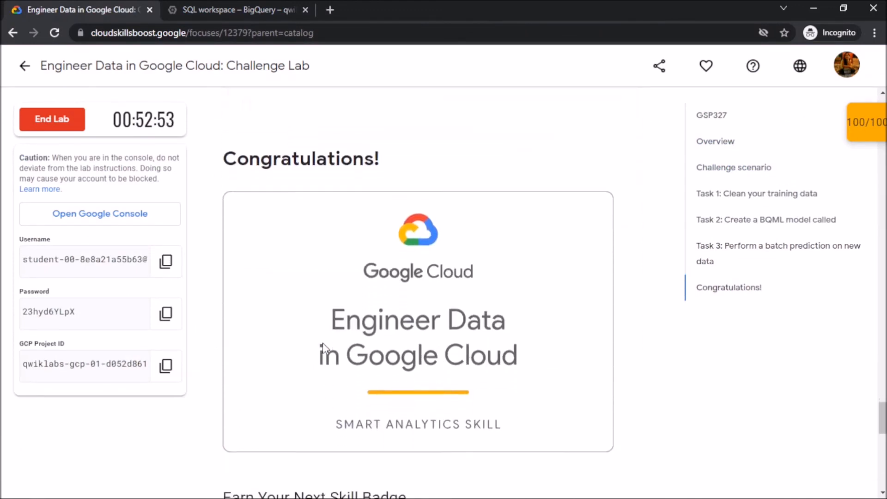